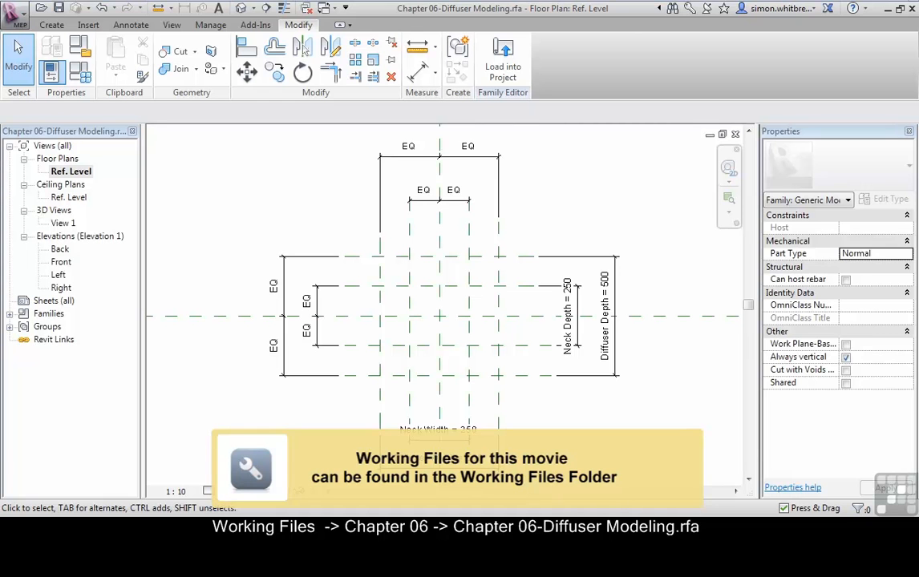
# Start an extrusion and sketch a 500 × 500 mm rectangle snapped to the intersections of the outer Diffuser Width and Diffuser Depth reference planes
pyautogui.click(48, 27)
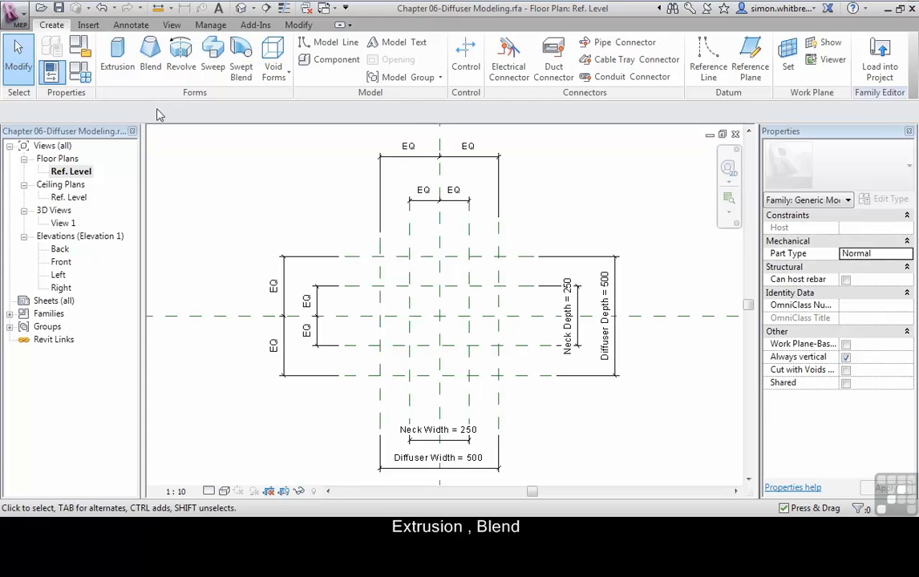
pyautogui.click(121, 70)
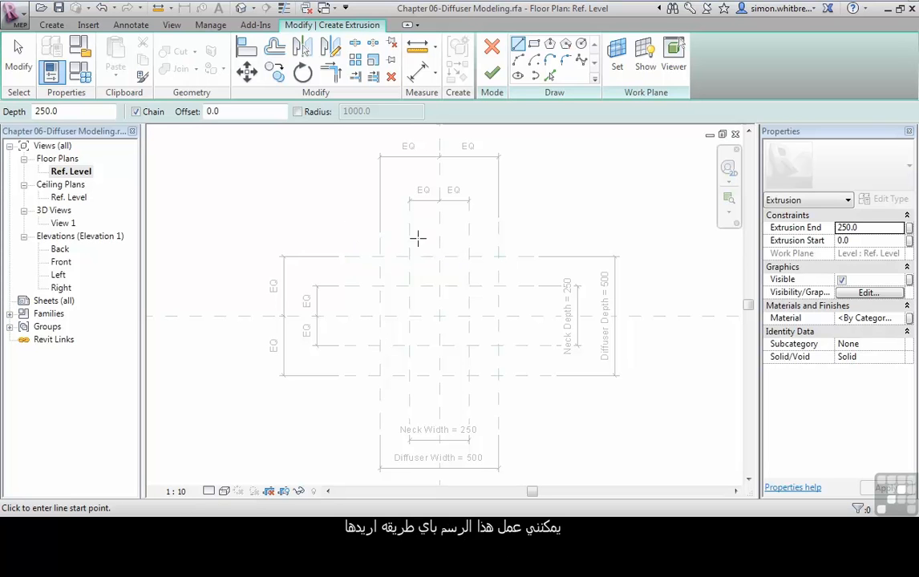
pyautogui.click(527, 256)
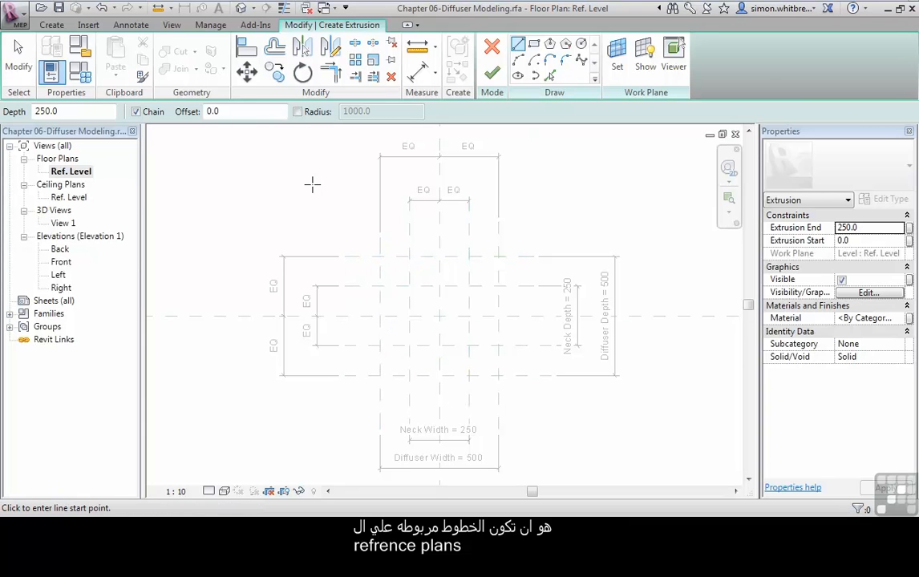
pyautogui.click(533, 44)
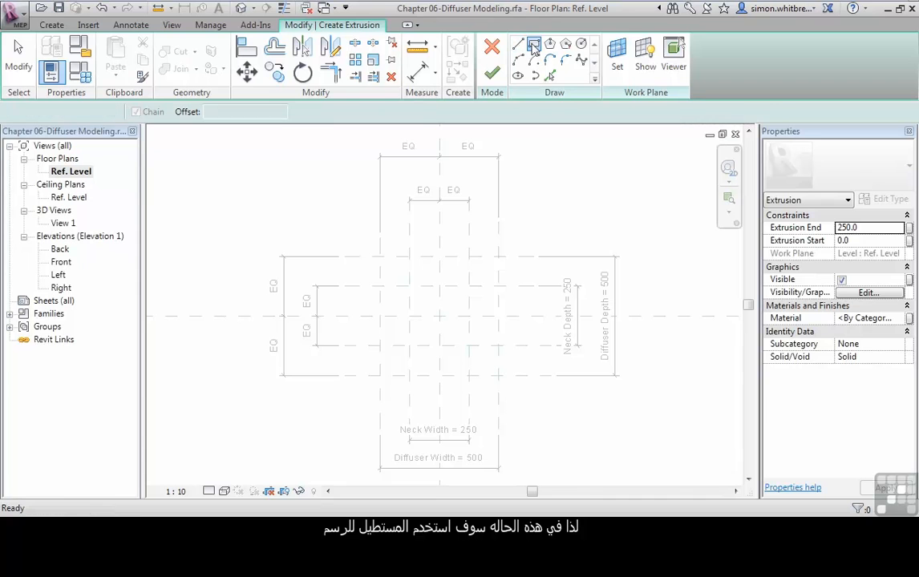
pyautogui.click(380, 257)
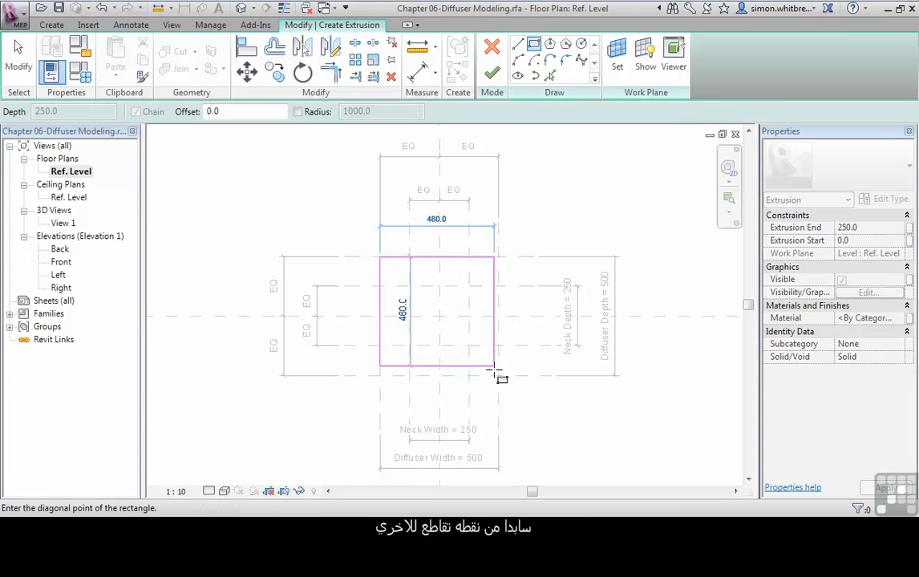
pyautogui.click(497, 376)
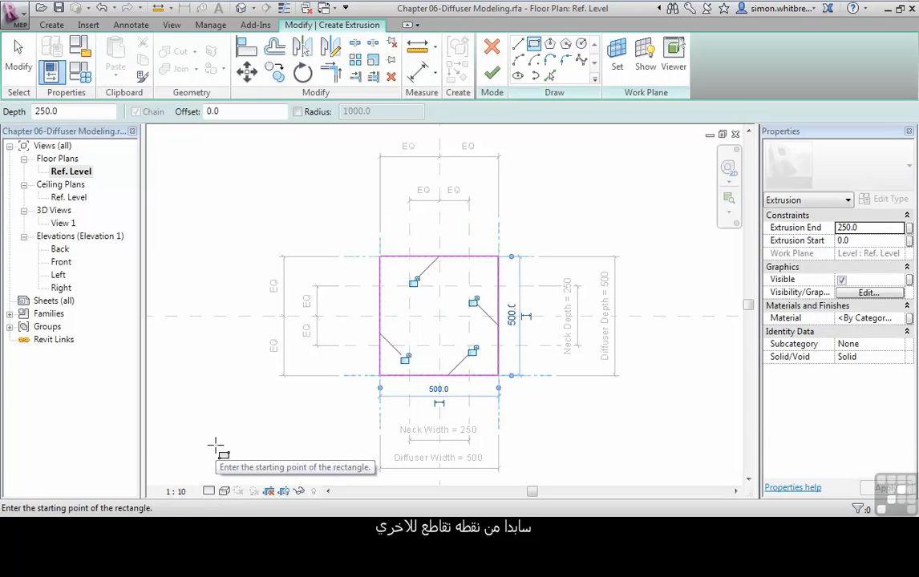
# Lock all four rectangle edges to their reference planes and finish the extrusion sketch
pyautogui.click(405, 358)
pyautogui.click(473, 352)
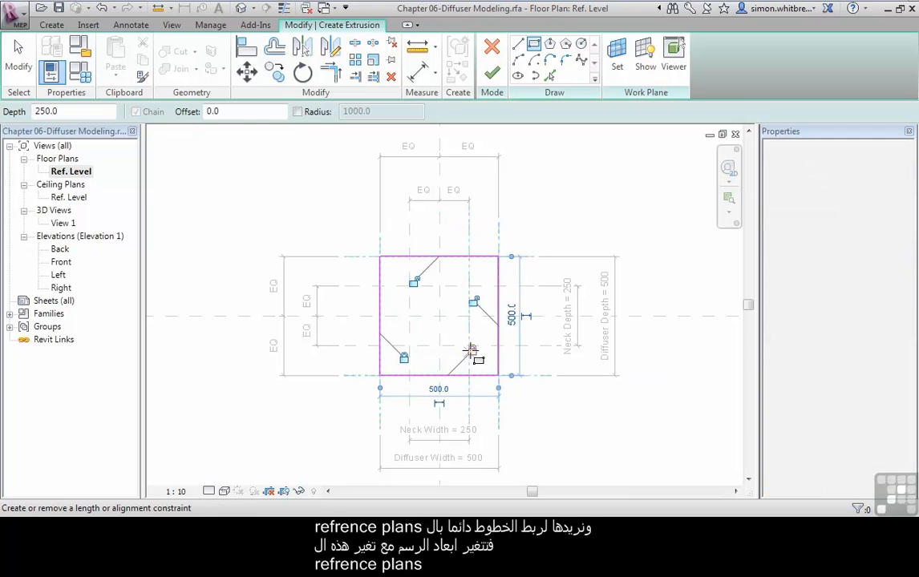
pyautogui.click(473, 301)
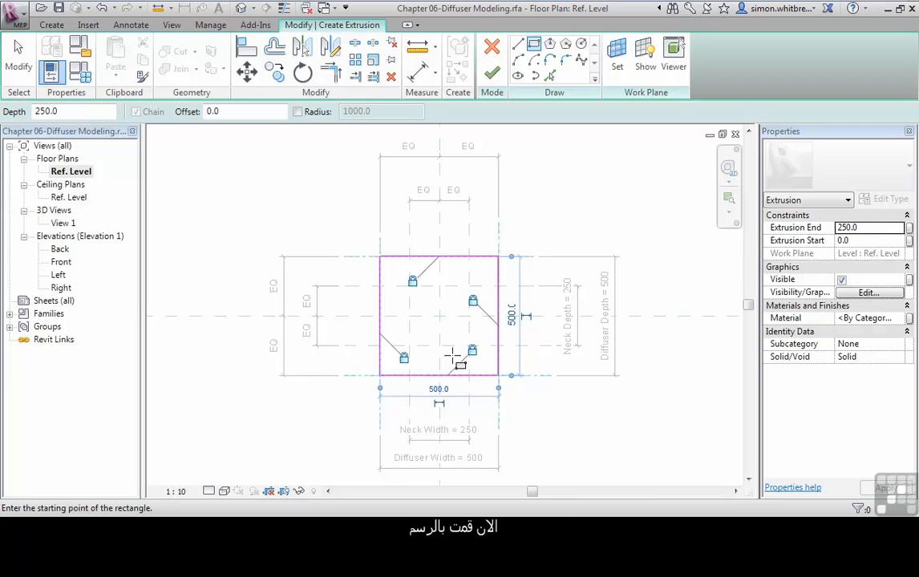
pyautogui.click(490, 74)
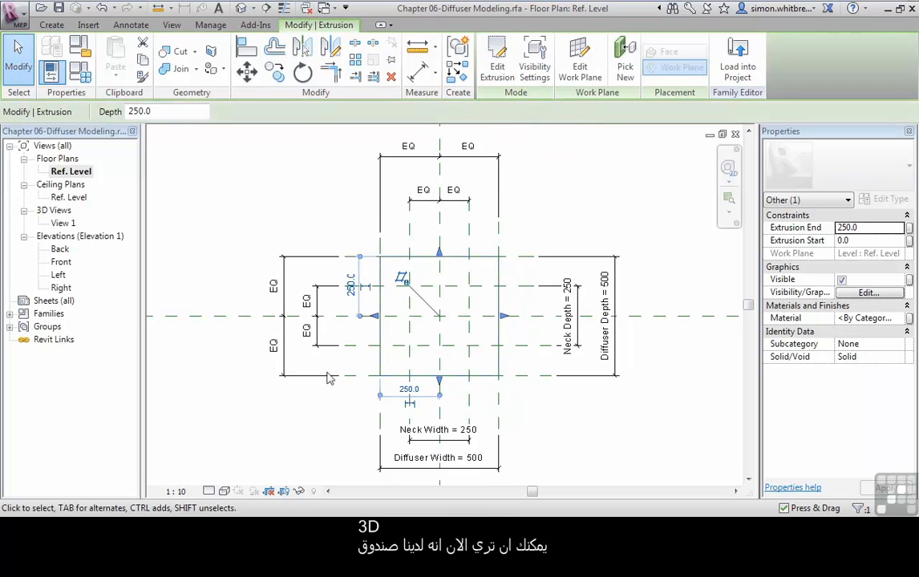
# Open the default 3D view of the extruded box and tile all open view windows
pyautogui.click(238, 11)
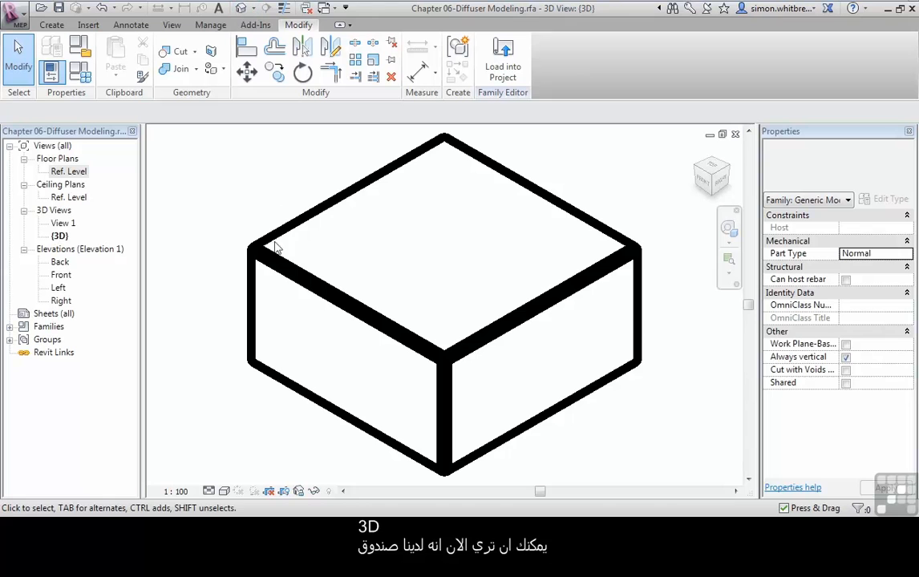
pyautogui.keyDown('shift'); pyautogui.moveTo(275, 433); pyautogui.dragTo(277, 340, button='middle'); pyautogui.keyUp('shift')
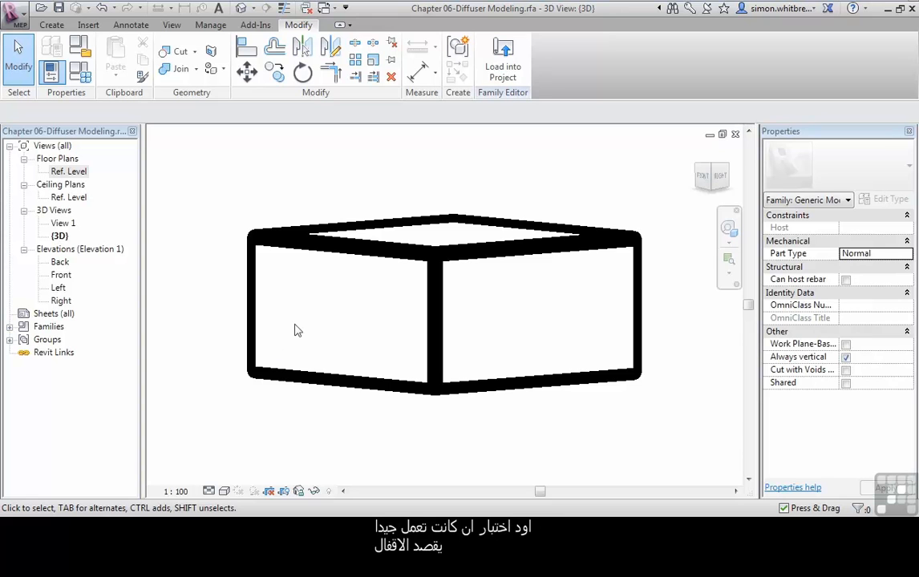
pyautogui.click(174, 27)
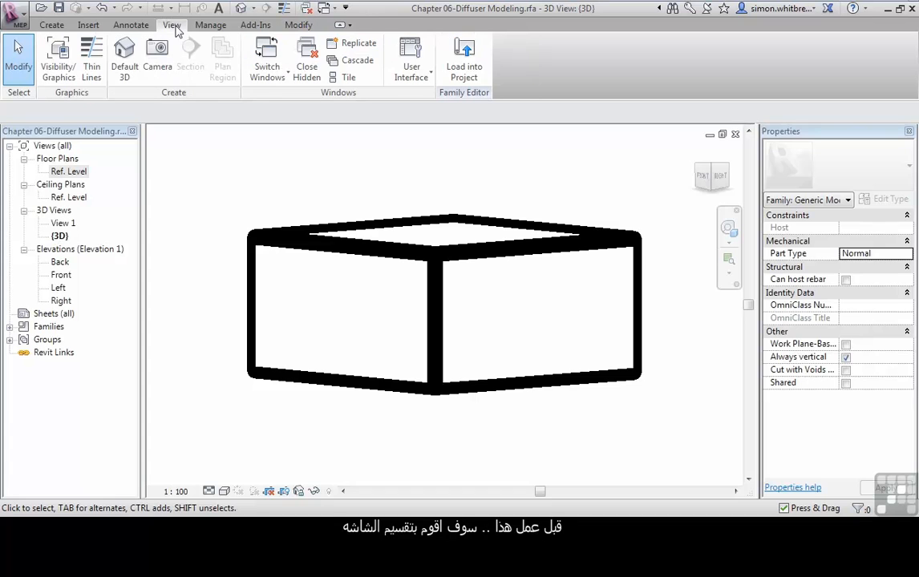
pyautogui.click(345, 77)
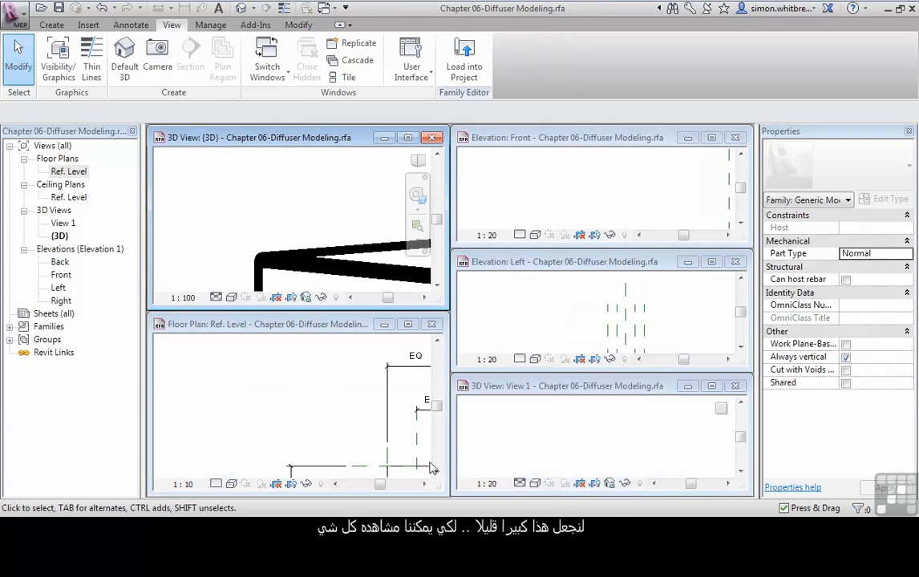
# Close the View 1 window and the Properties palette, and retile the four remaining views
pyautogui.click(735, 386)
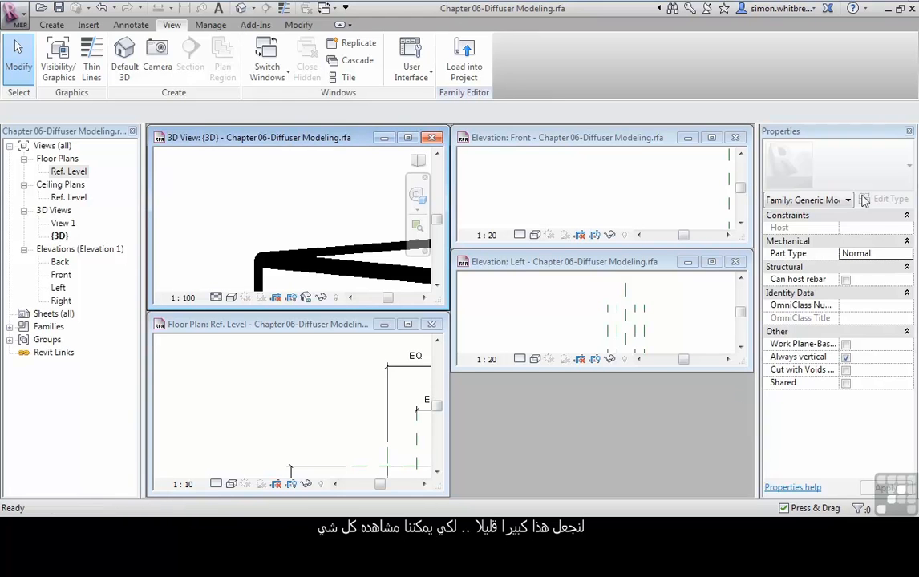
pyautogui.click(908, 132)
pyautogui.press('w')
pyautogui.press('t')
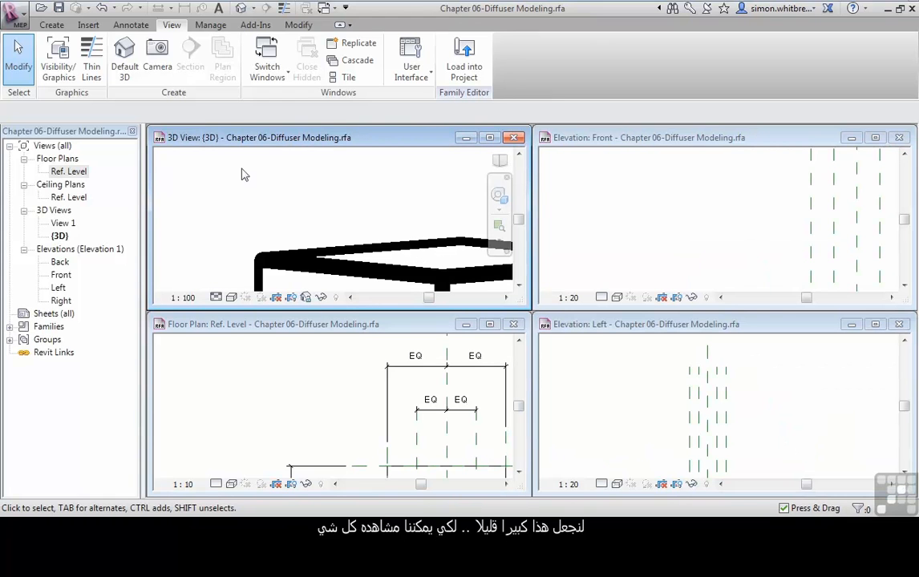
# Frame the extruded box in the 3D, front elevation, left elevation and floor plan views for inspection
pyautogui.scroll(-3, 225, 176)
pyautogui.click(599, 210)
pyautogui.scroll(-3, 600, 207)
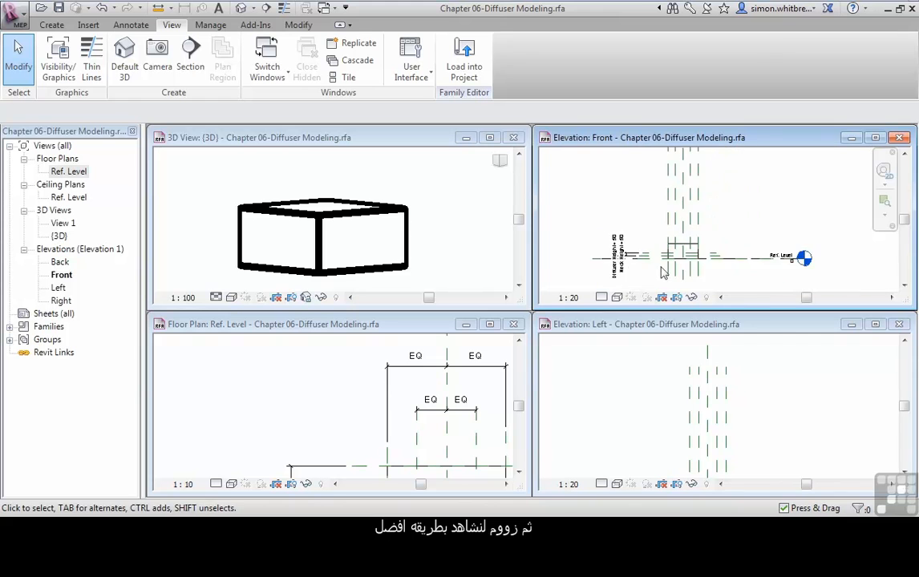
pyautogui.scroll(2, 673, 270)
pyautogui.click(634, 431)
pyautogui.scroll(-3, 632, 423)
pyautogui.moveTo(604, 447); pyautogui.dragTo(632, 390, button='middle')
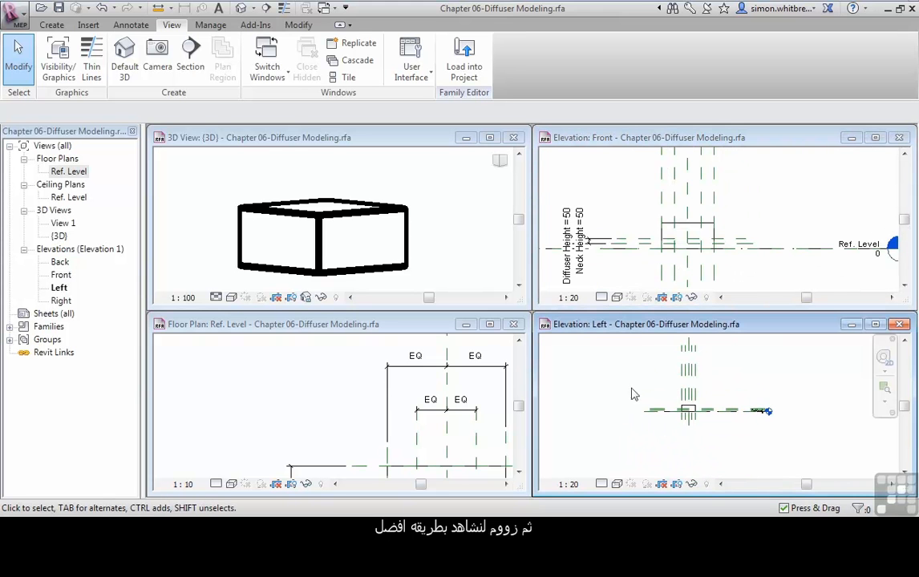
pyautogui.click(317, 425)
pyautogui.scroll(-3, 320, 429)
pyautogui.moveTo(321, 431); pyautogui.dragTo(317, 437, button='middle')
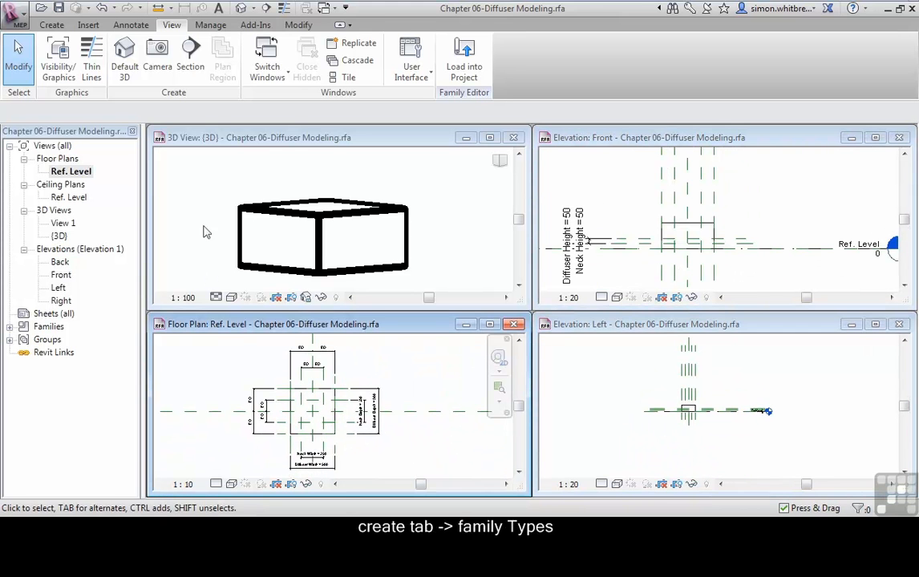
# Set the Diffuser Width family parameter to 750 mm and apply it to test the locked sketch edges
pyautogui.click(184, 174)
pyautogui.click(51, 25)
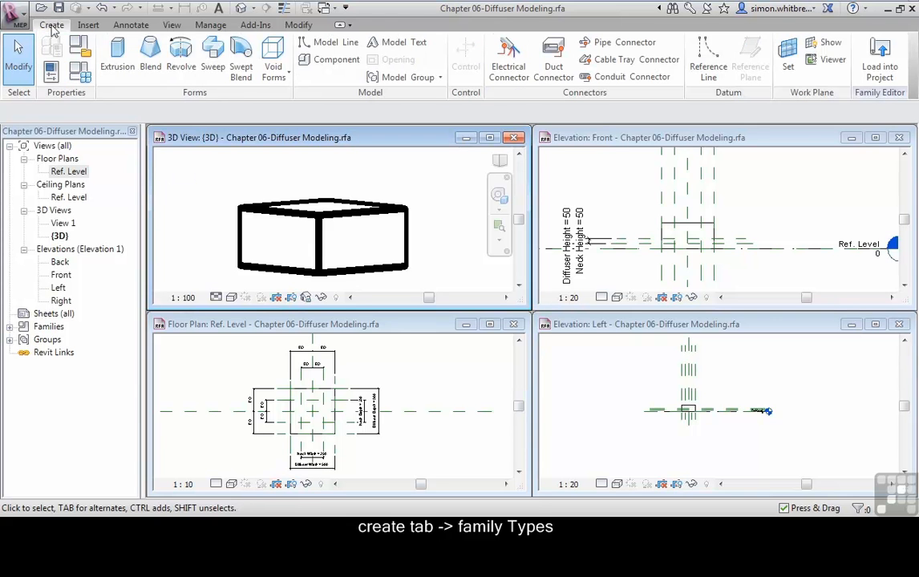
pyautogui.click(50, 71)
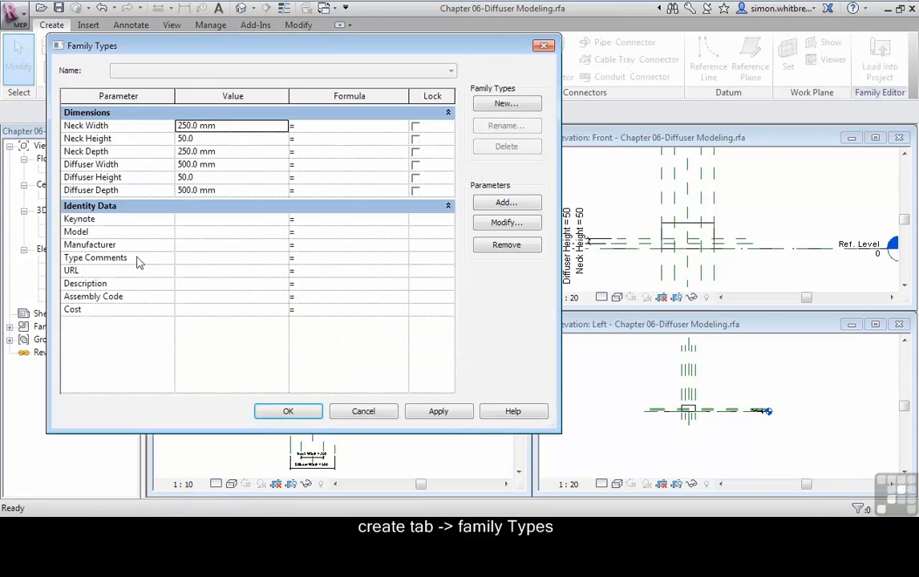
pyautogui.moveTo(560, 186); pyautogui.dragTo(366, 186)
pyautogui.moveTo(114, 47); pyautogui.dragTo(406, 50)
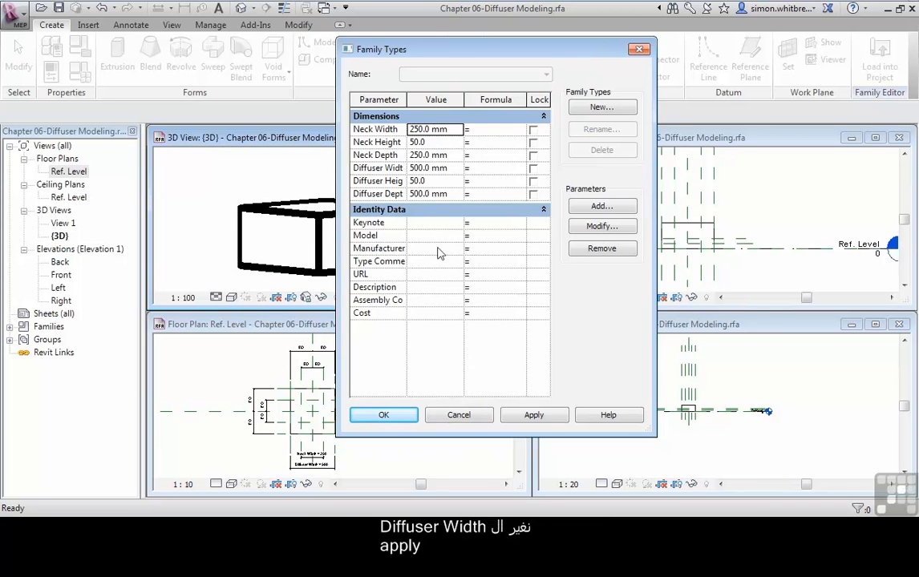
pyautogui.click(458, 168)
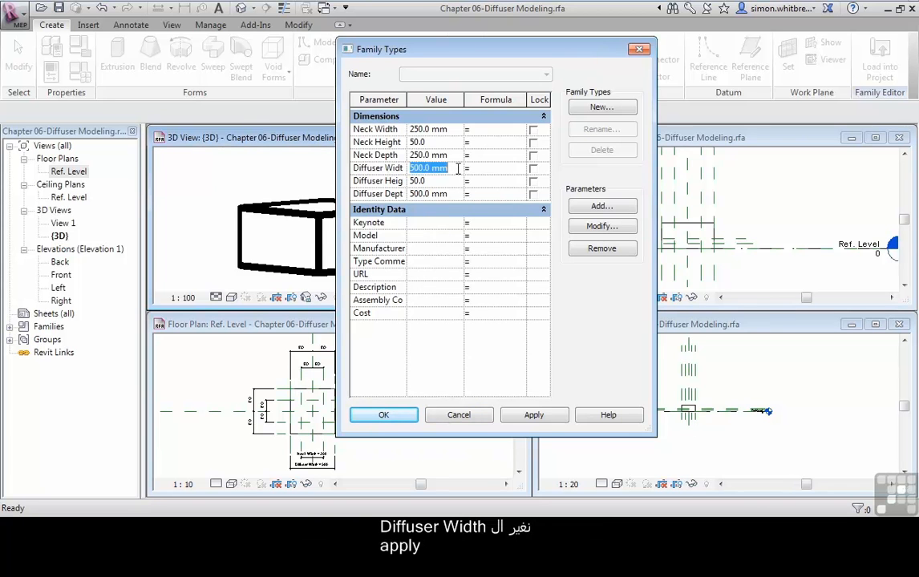
pyautogui.write('750')
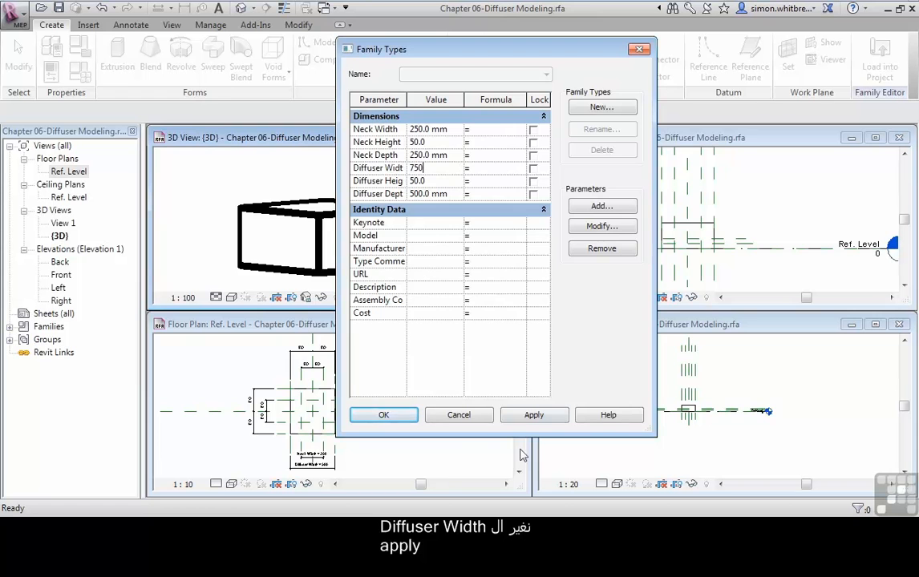
pyautogui.click(529, 415)
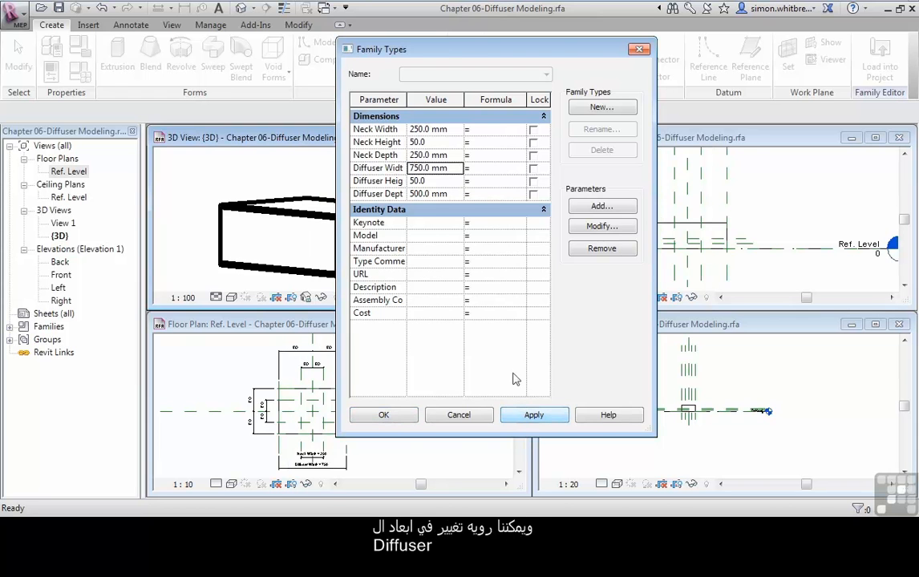
# Set the Diffuser Height family parameter to 100, apply it and close the family types dialog
pyautogui.moveTo(443, 53); pyautogui.dragTo(541, 50)
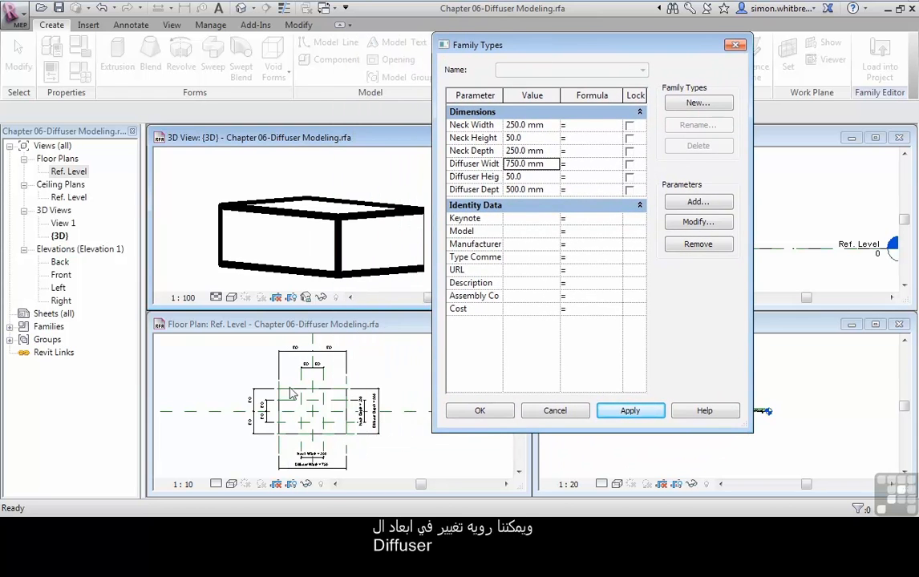
pyautogui.click(539, 176)
pyautogui.write('100')
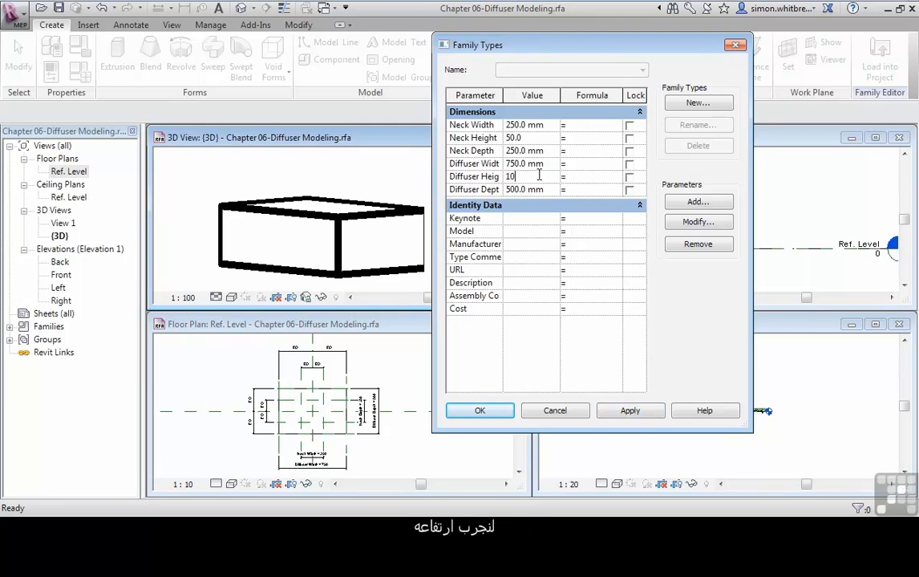
pyautogui.click(621, 412)
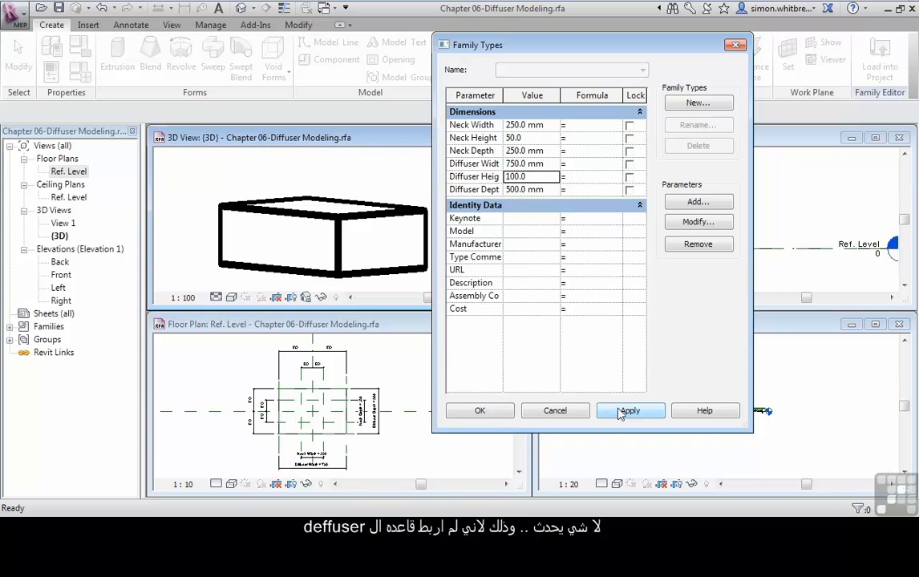
pyautogui.click(478, 412)
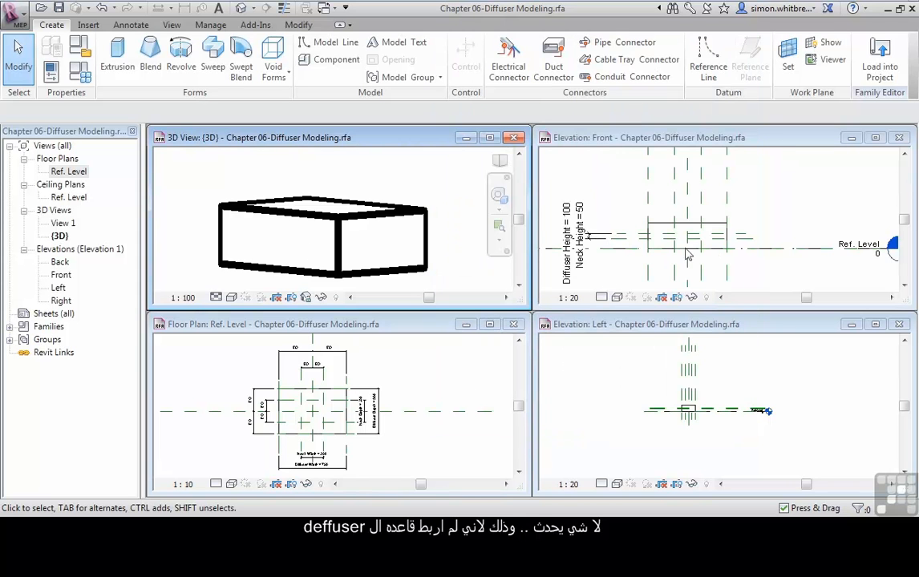
# In the maximized front elevation, align the top of the extrusion with the Diffuser Height reference plane
pyautogui.click(618, 190)
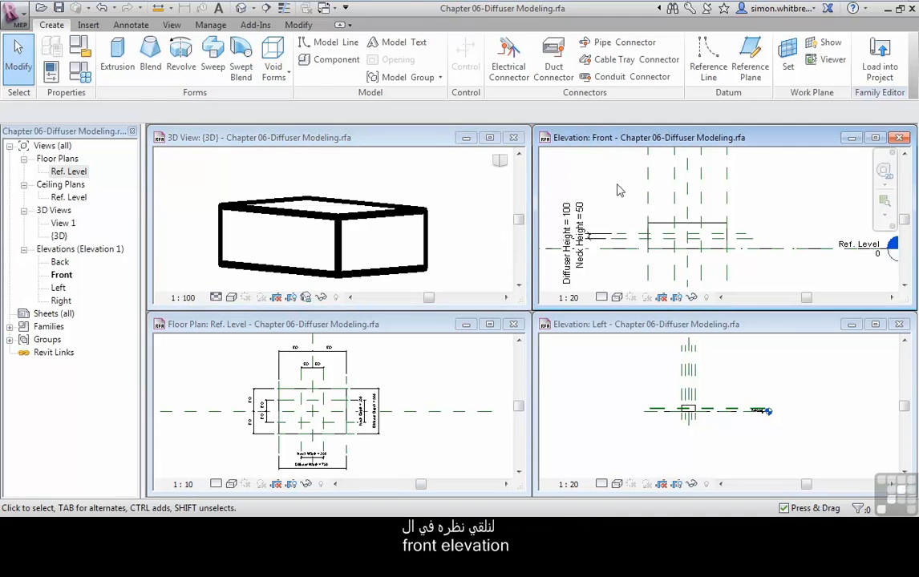
pyautogui.doubleClick(622, 138)
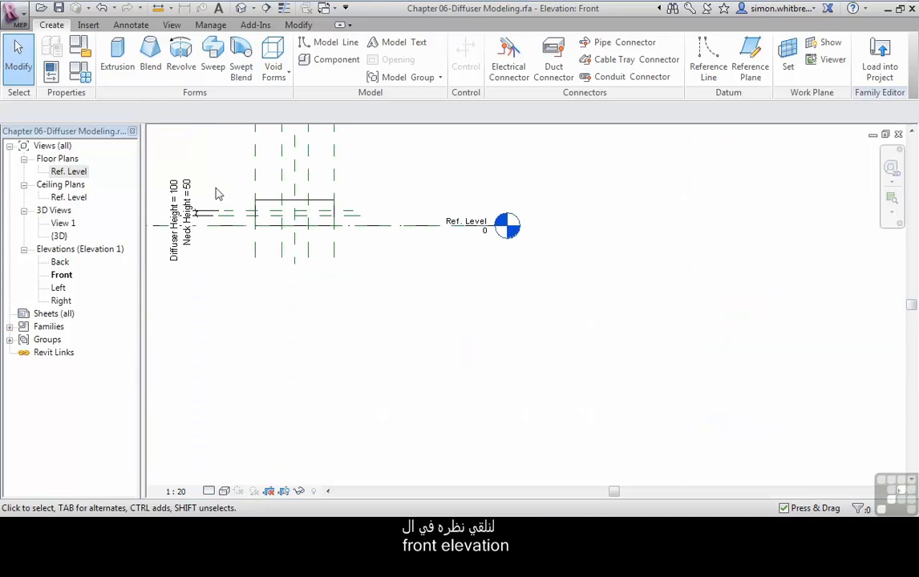
pyautogui.moveTo(230, 200); pyautogui.dragTo(363, 254, button='middle')
pyautogui.scroll(5, 367, 256)
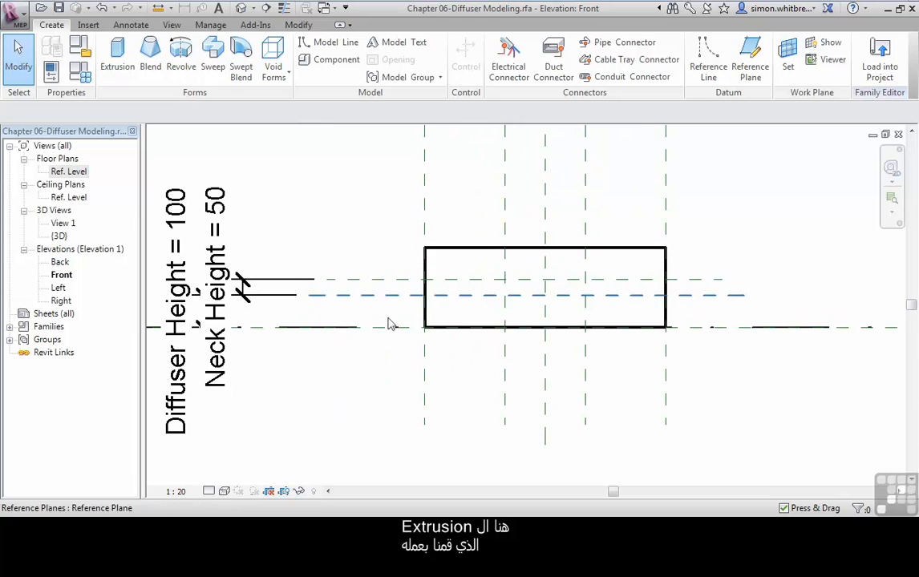
pyautogui.click(447, 262)
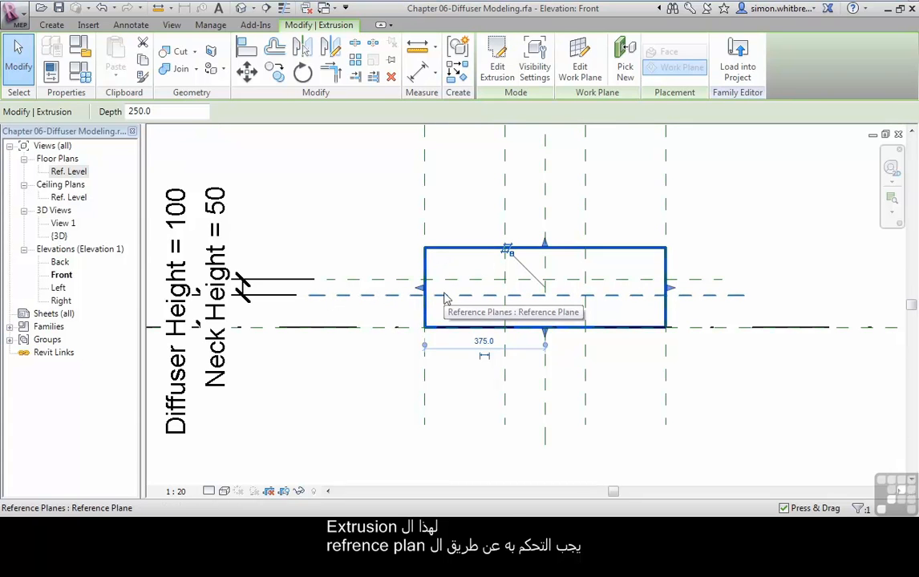
pyautogui.click(247, 46)
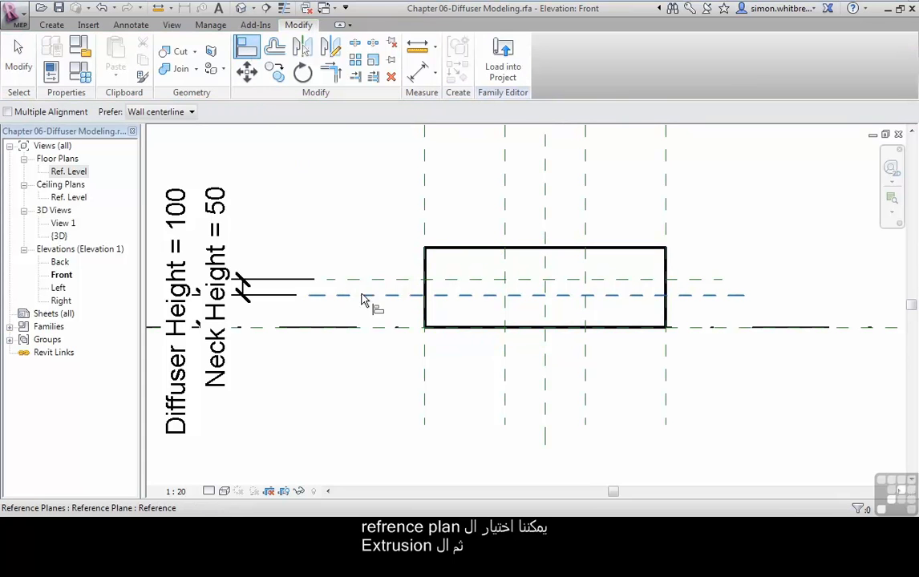
pyautogui.click(390, 296)
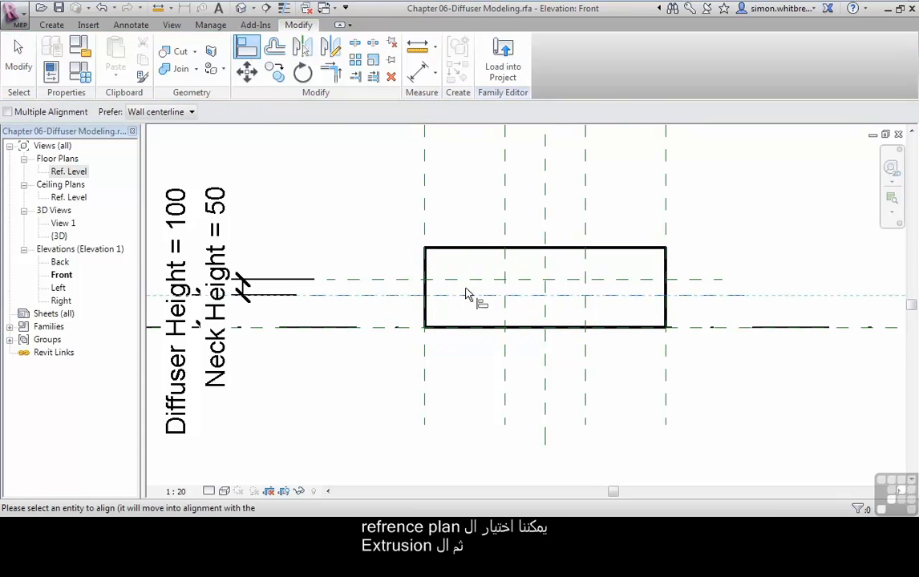
pyautogui.click(491, 253)
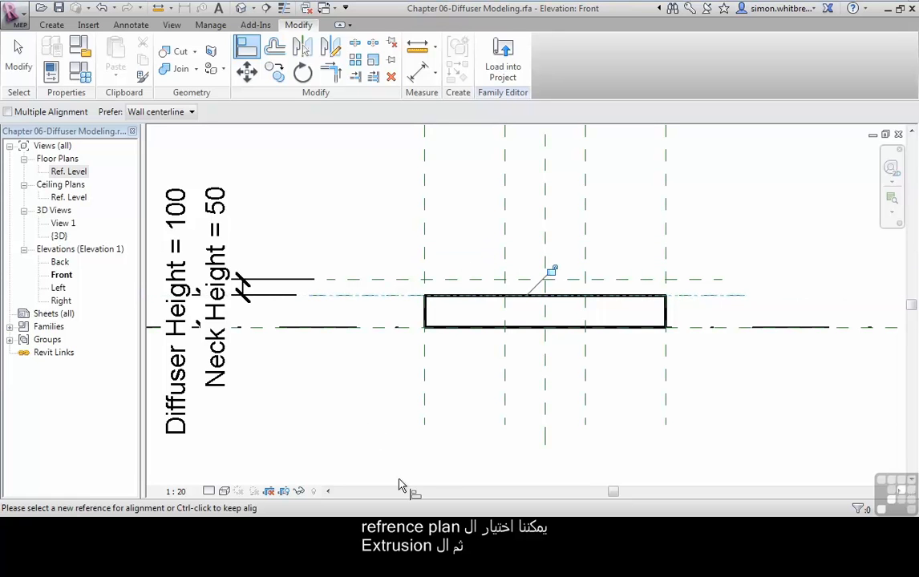
# Lock the extrusion's top edge to the Diffuser Height reference plane and tile all open views with the front elevation framed
pyautogui.click(550, 271)
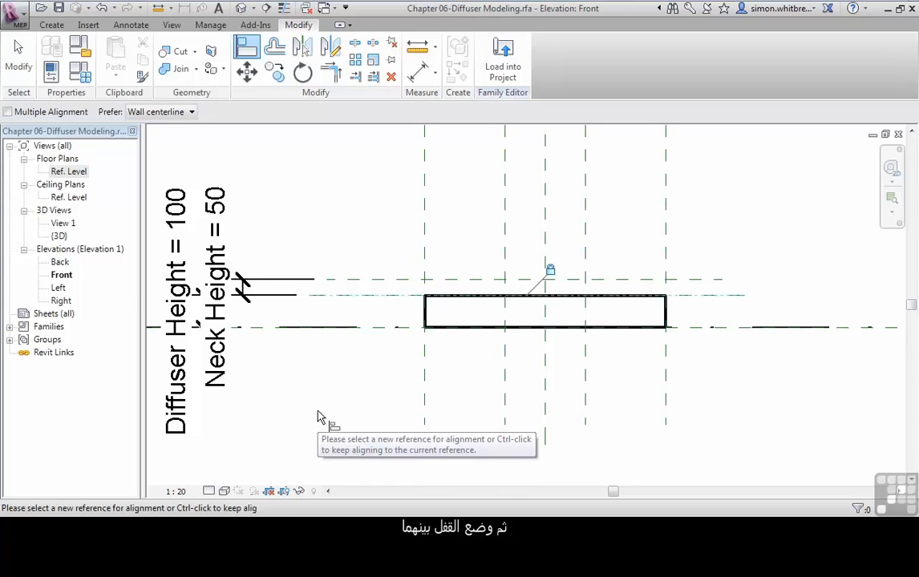
pyautogui.press('t')
pyautogui.scroll(-4, 273, 225)
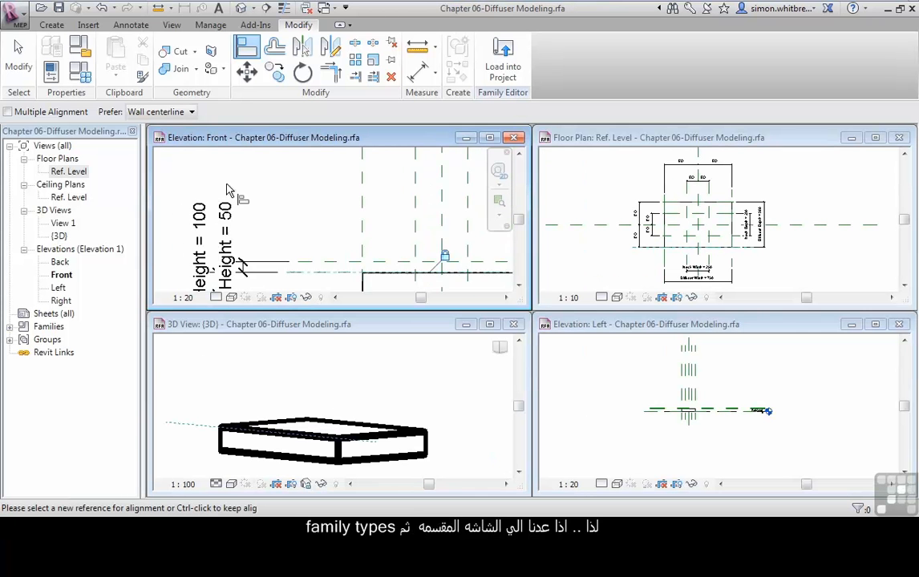
pyautogui.moveTo(274, 225); pyautogui.dragTo(244, 208, button='middle')
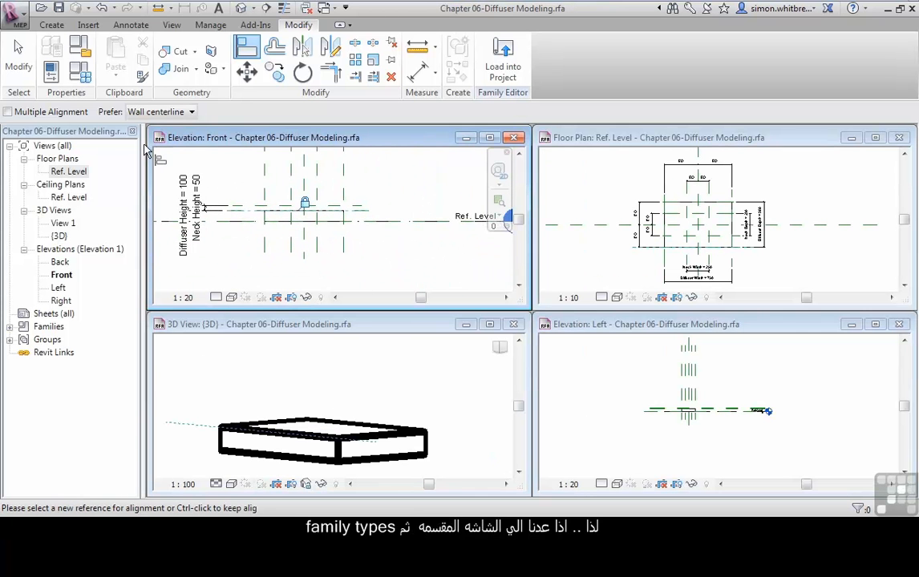
# Set the Diffuser Height family parameter to 50, apply it and close the family types dialog
pyautogui.click(80, 74)
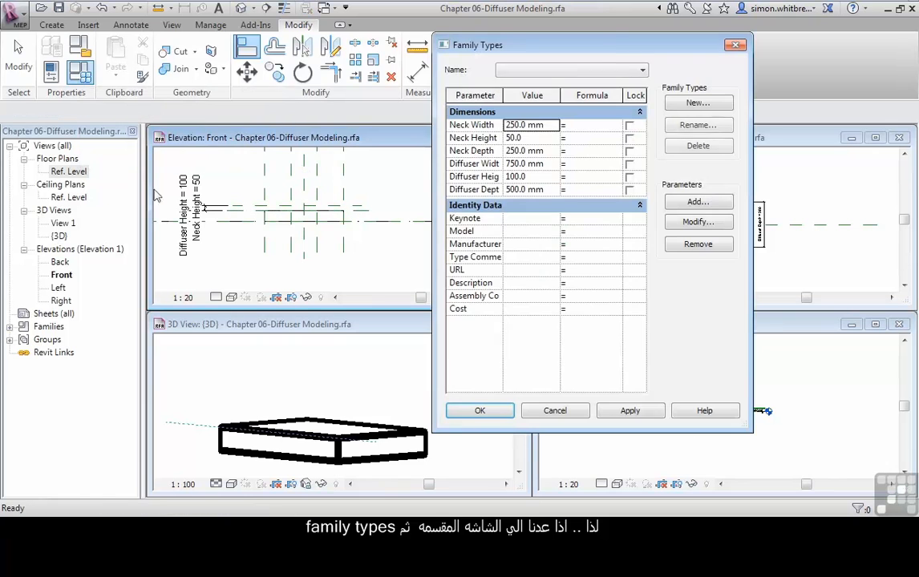
pyautogui.click(548, 177)
pyautogui.write('50')
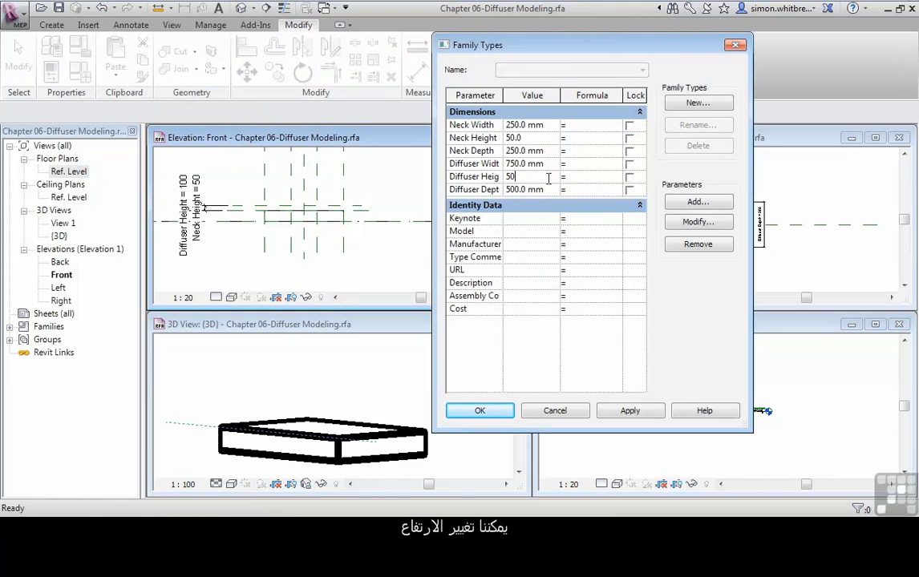
pyautogui.click(620, 412)
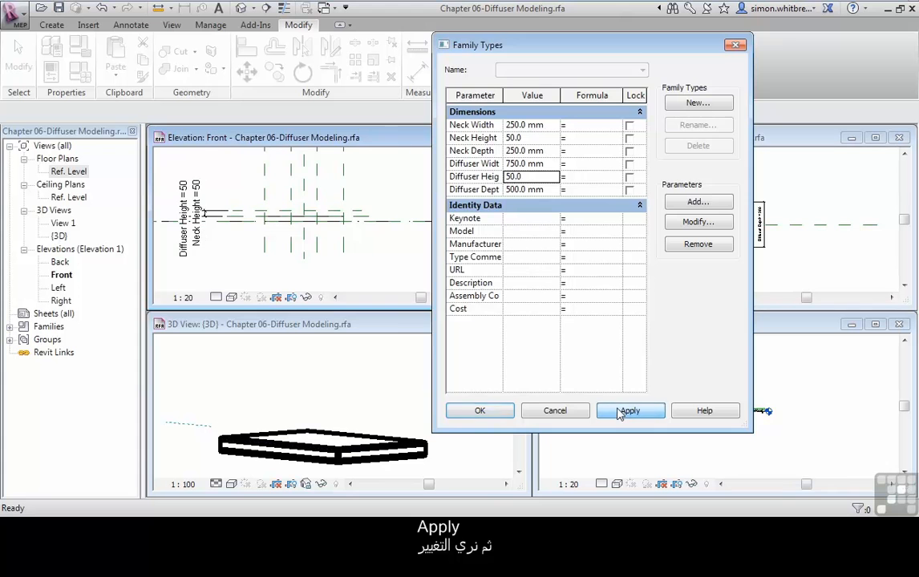
pyautogui.click(492, 415)
# Maximize the Ref. Level floor plan with the diffuser centred and leave the Align command
pyautogui.press('a')
pyautogui.press('l')
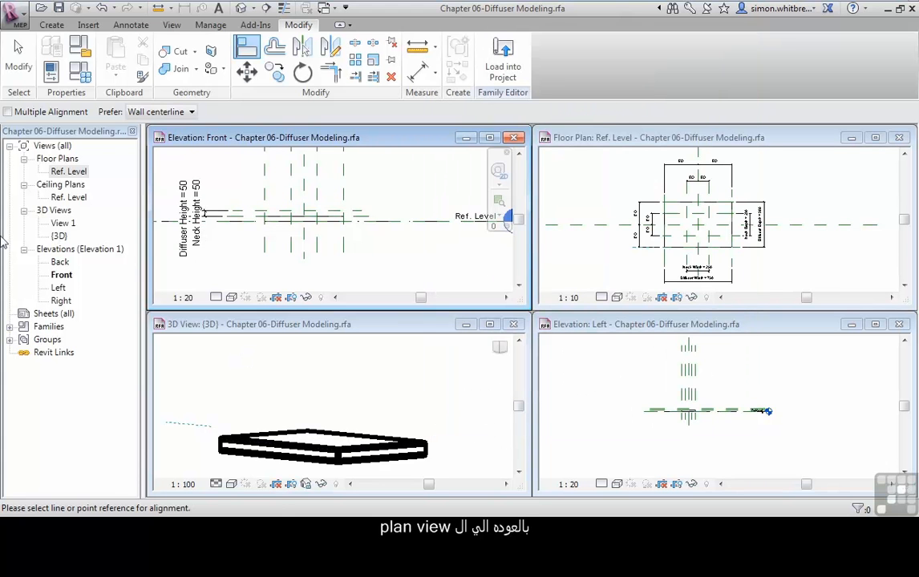
pyautogui.doubleClick(684, 135)
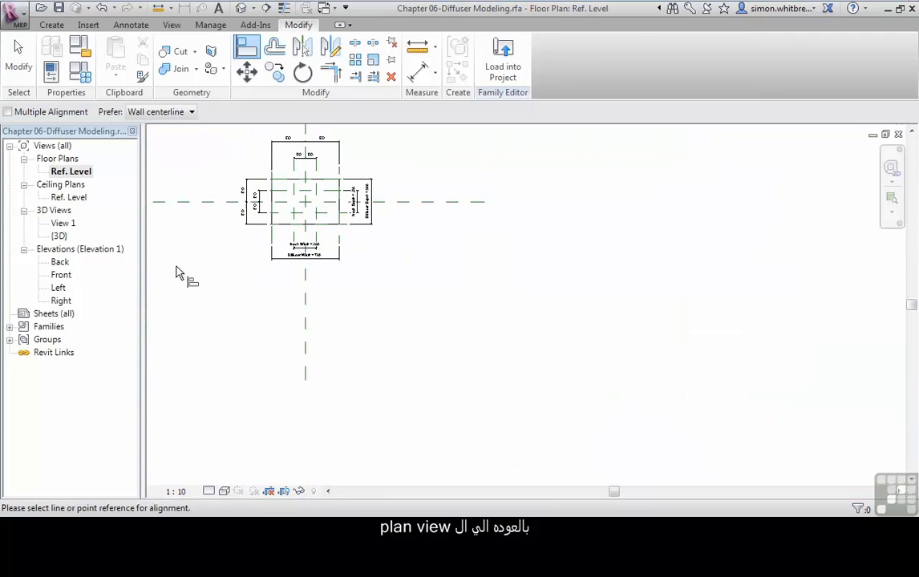
pyautogui.moveTo(285, 199); pyautogui.dragTo(404, 302, button='middle')
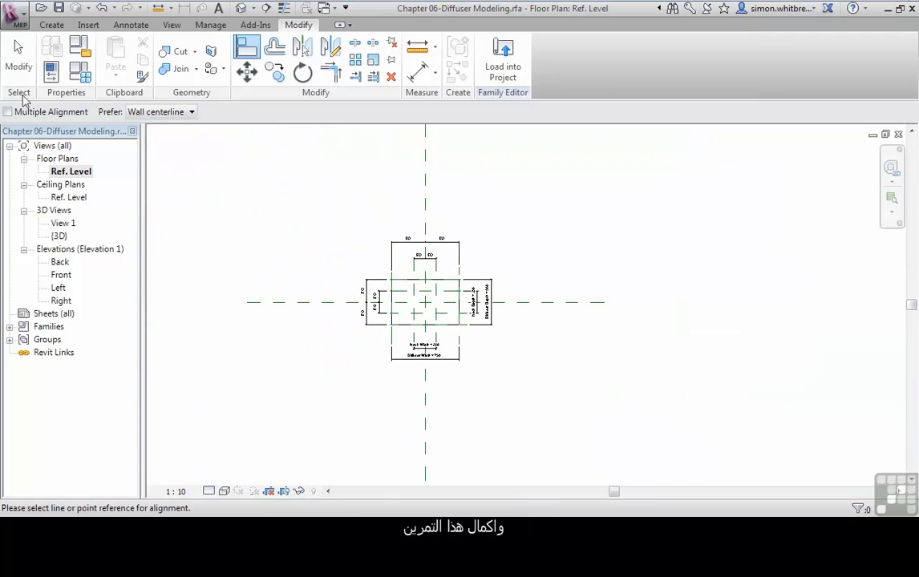
pyautogui.click(18, 56)
pyautogui.click(48, 29)
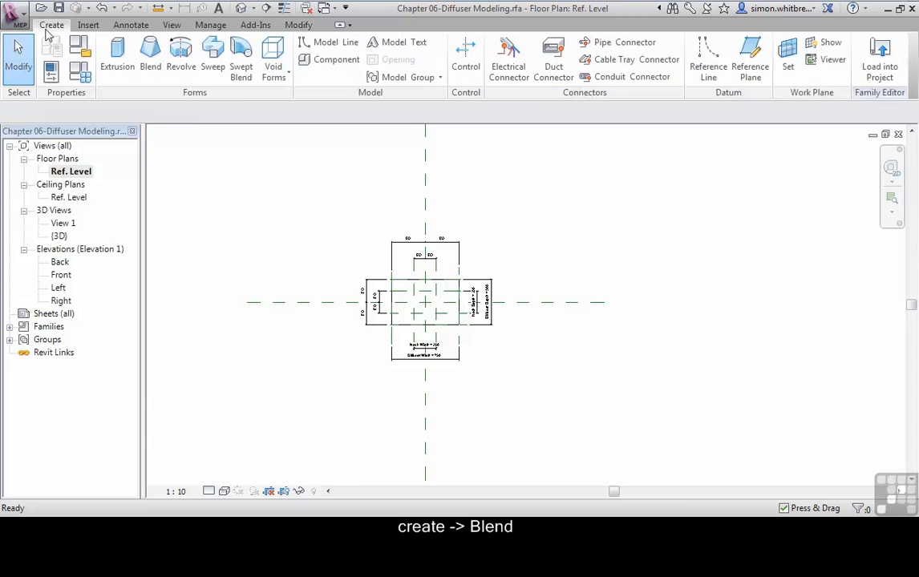
pyautogui.click(149, 68)
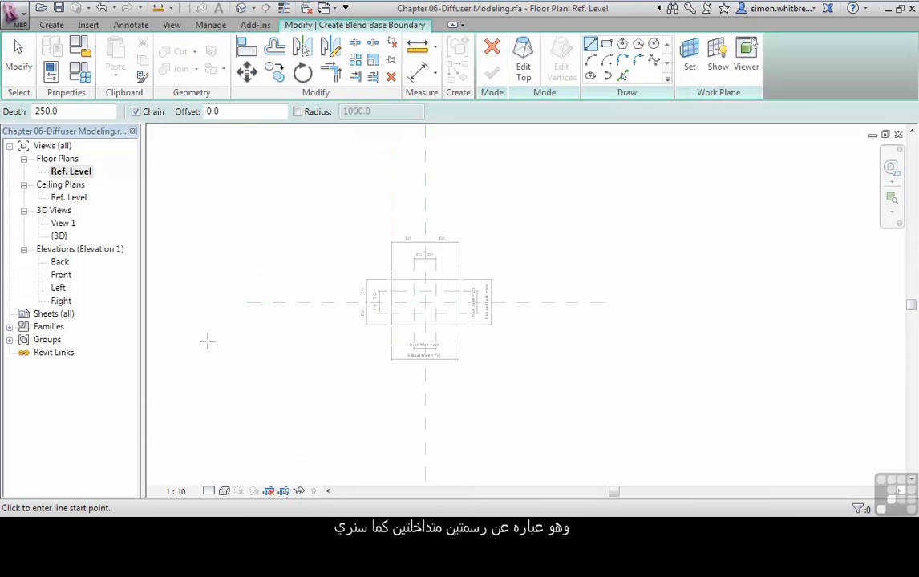
pyautogui.scroll(3, 351, 314)
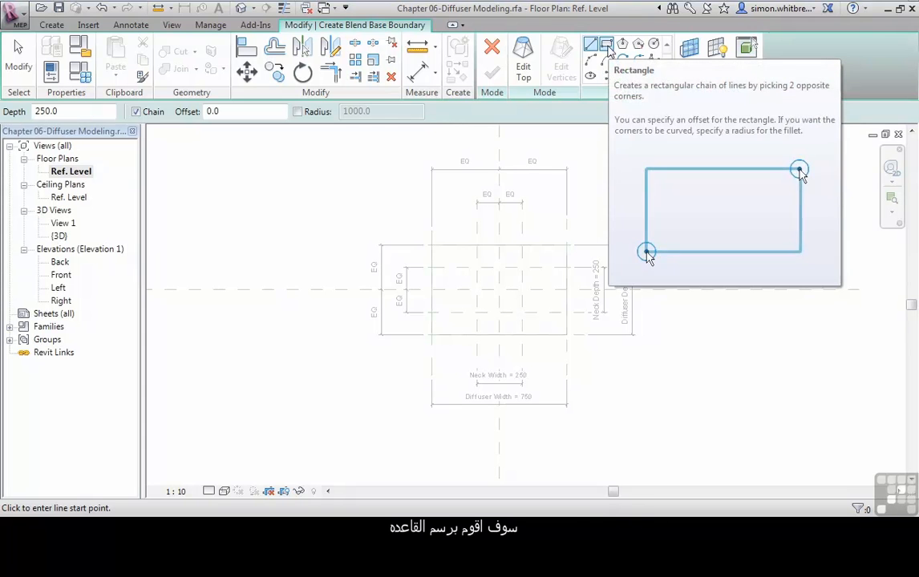
pyautogui.click(607, 46)
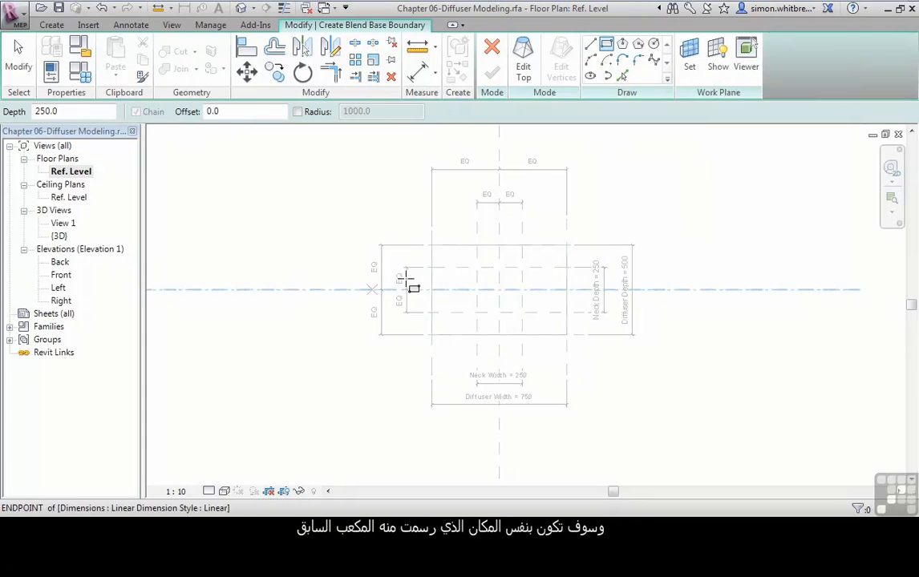
pyautogui.click(432, 245)
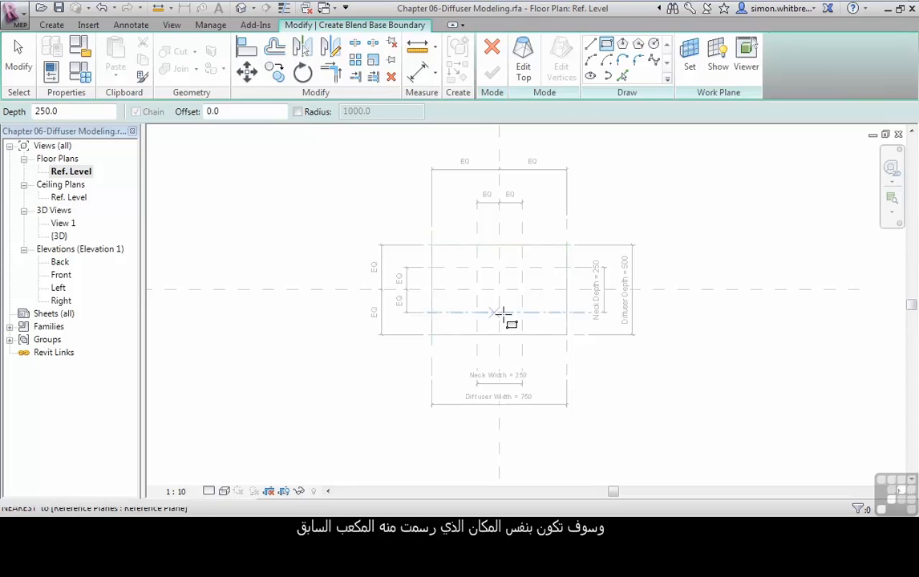
pyautogui.click(567, 334)
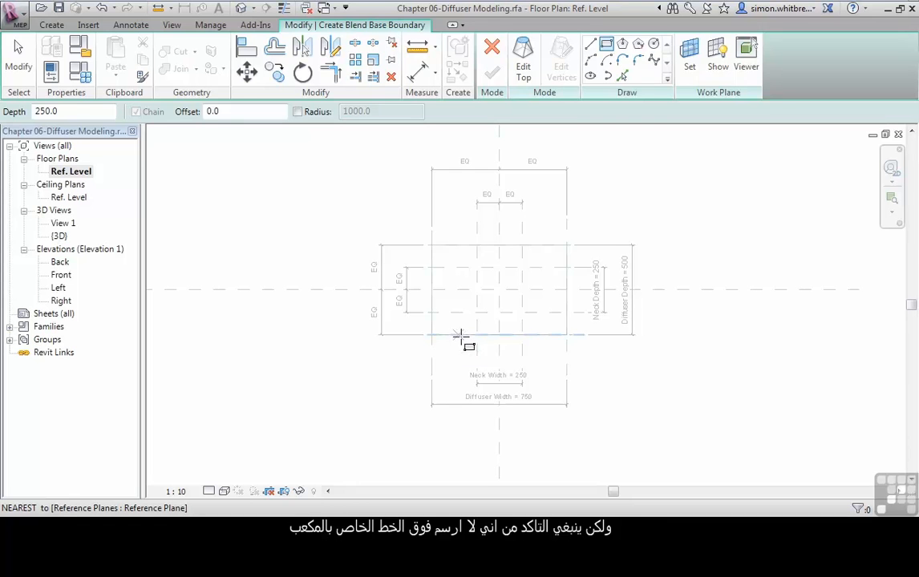
pyautogui.click(492, 48)
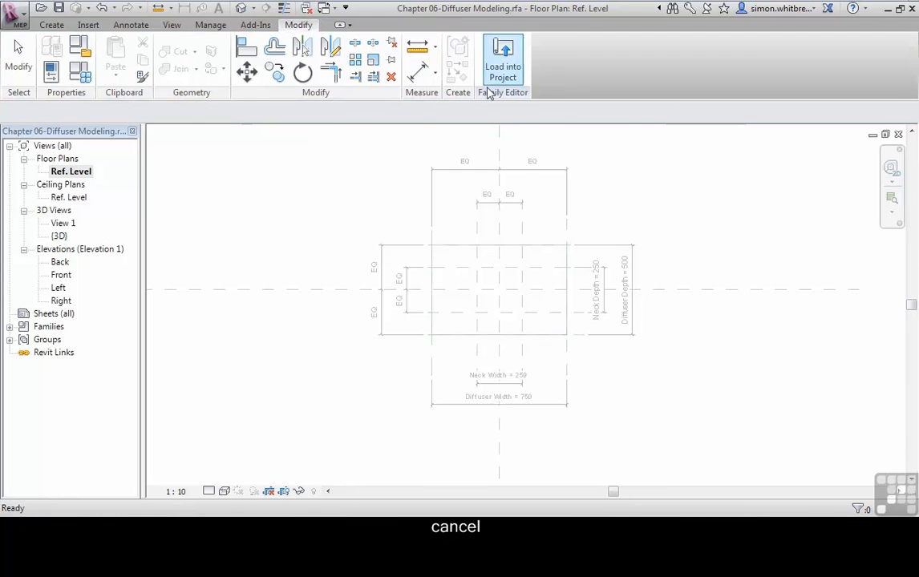
# Temporarily hide the box extrusion in the Ref. Level floor plan
pyautogui.scroll(3, 425, 306)
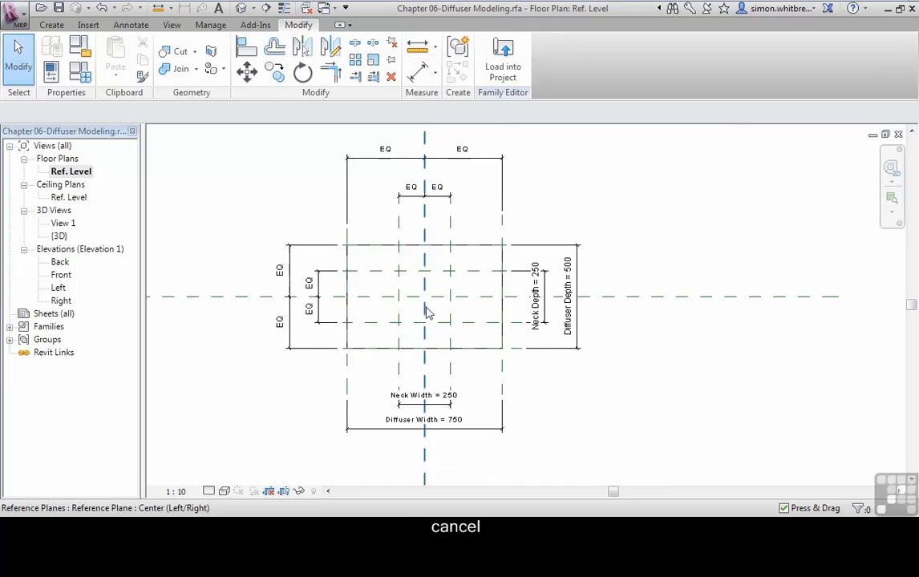
pyautogui.click(363, 253)
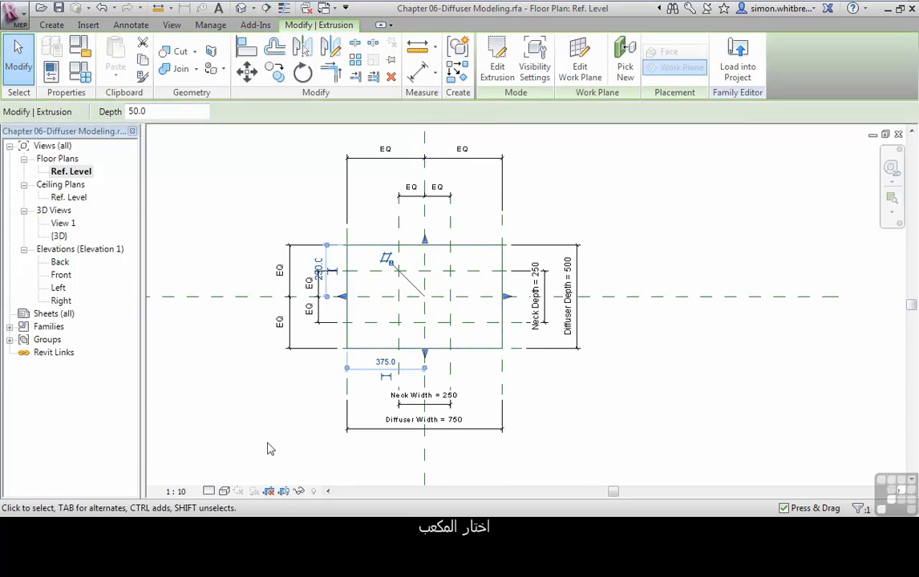
pyautogui.click(299, 490)
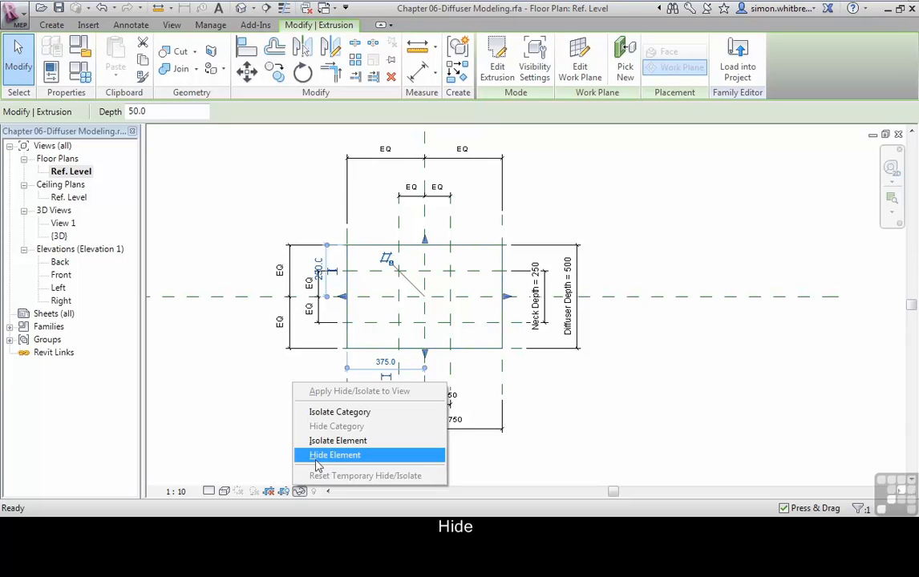
pyautogui.click(388, 457)
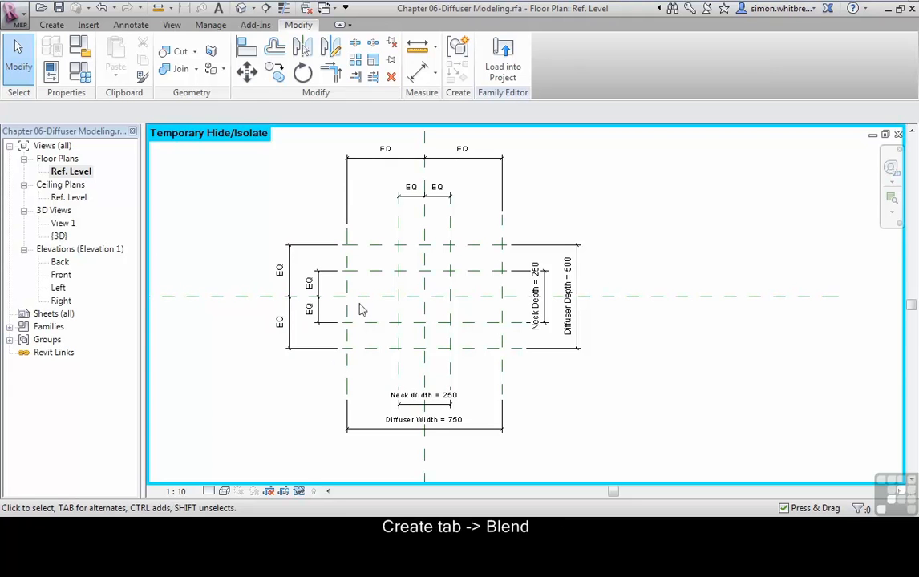
# Start a blend and sketch its rectangular base on the outer diffuser reference planes, locking all four edges to them
pyautogui.click(51, 26)
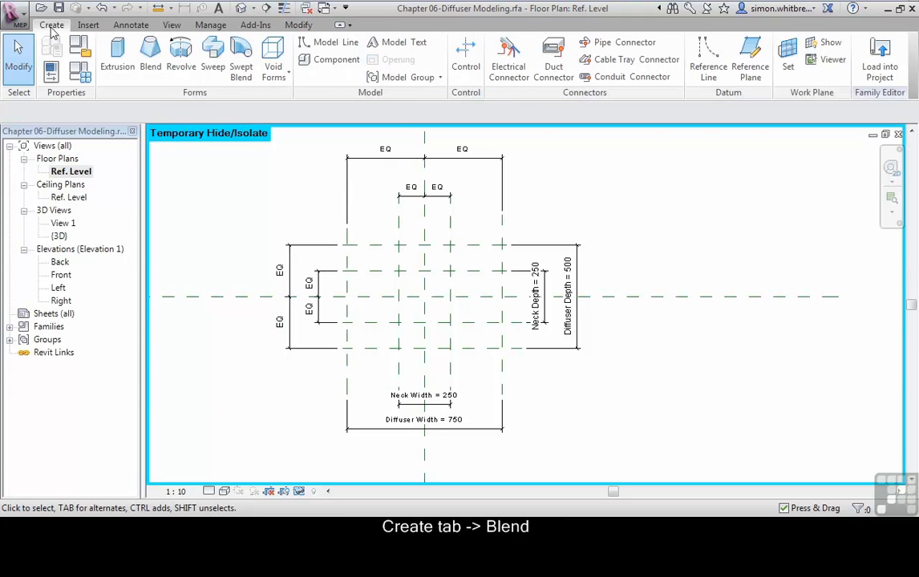
pyautogui.click(147, 66)
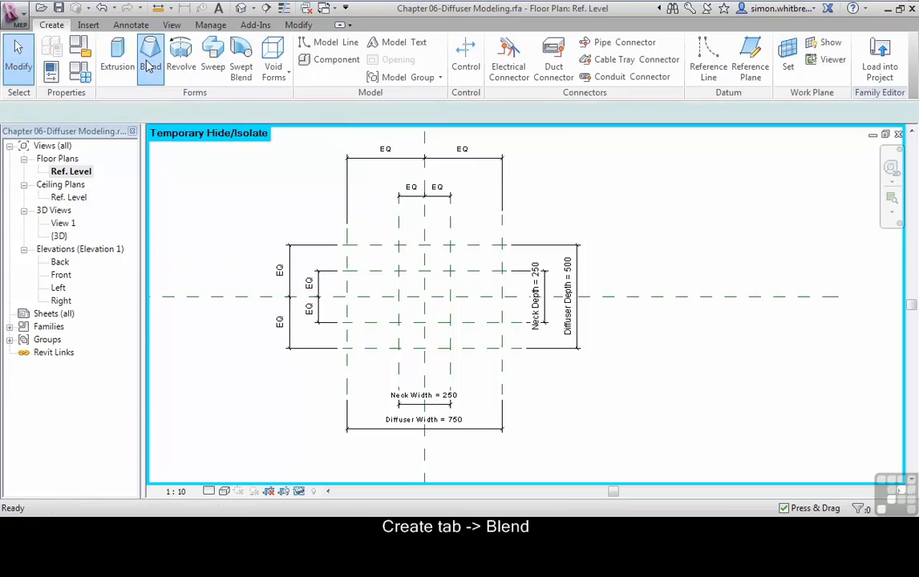
pyautogui.click(605, 45)
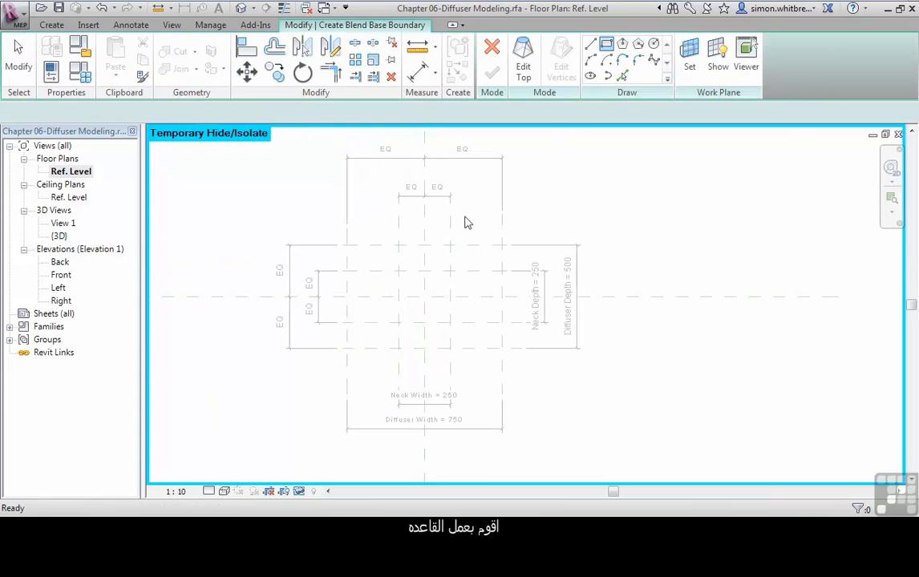
pyautogui.click(347, 244)
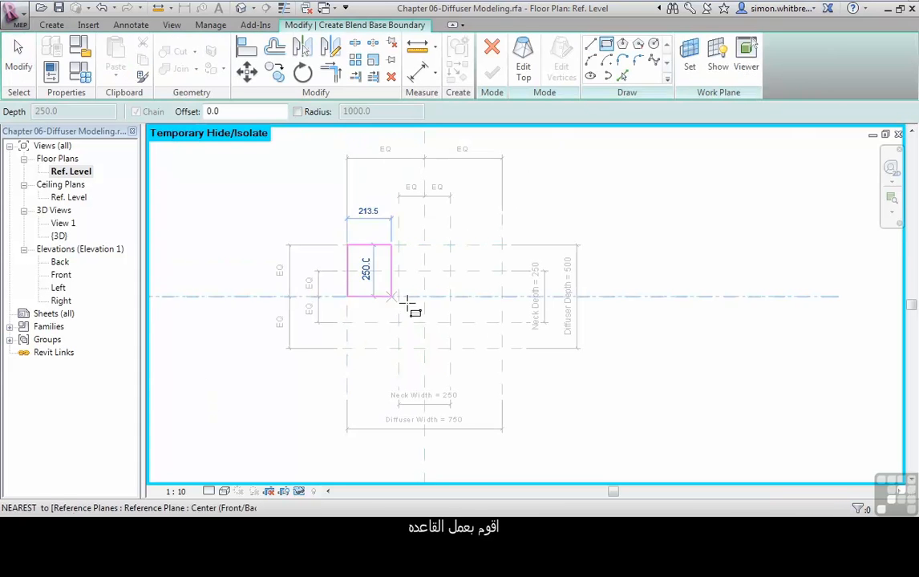
pyautogui.click(502, 348)
pyautogui.click(372, 336)
pyautogui.click(456, 323)
pyautogui.click(475, 280)
pyautogui.click(398, 271)
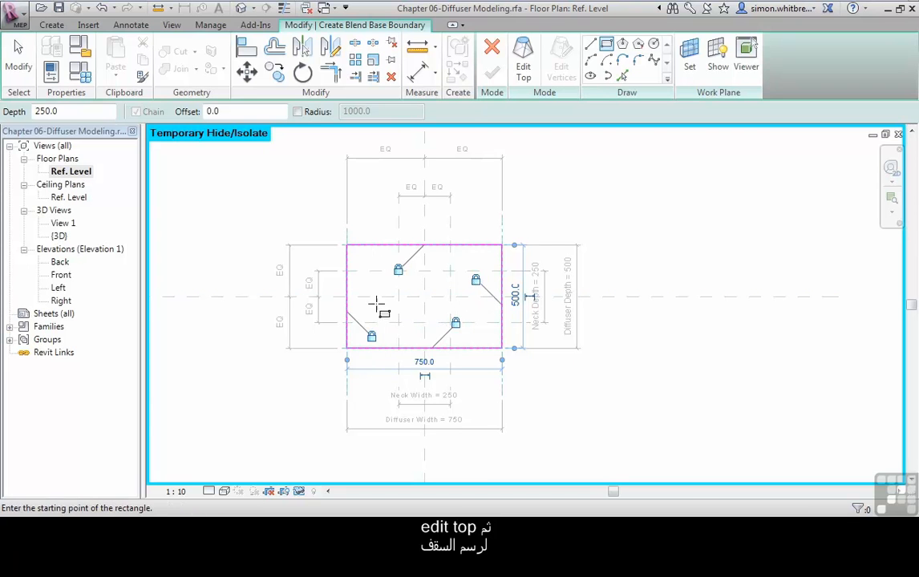
# Switch to the blend's top boundary and create locked lines from the four neck reference planes using Pick Lines
pyautogui.click(522, 72)
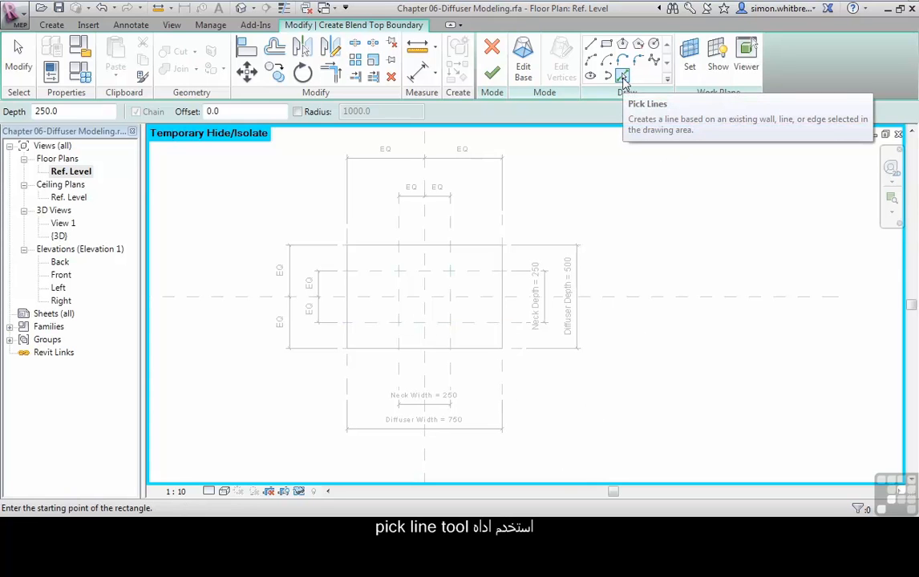
pyautogui.click(623, 79)
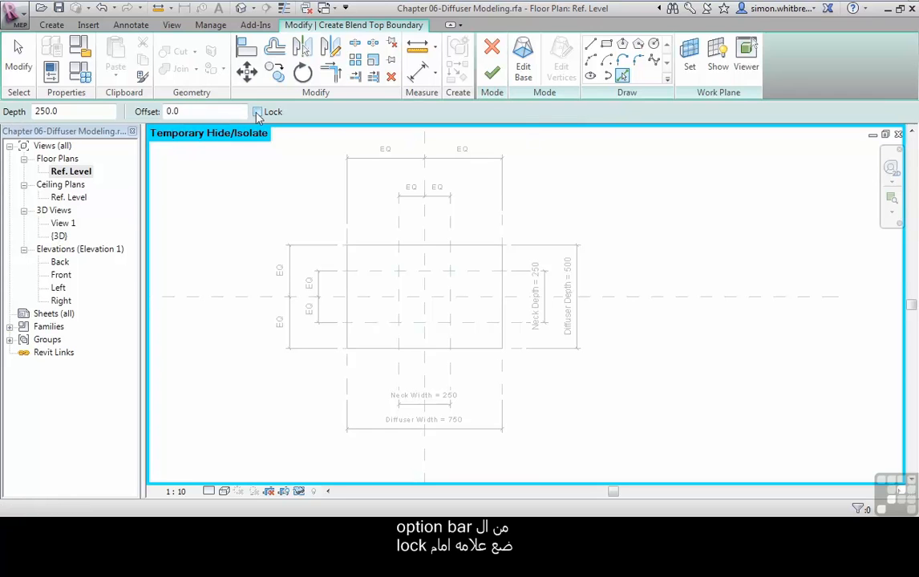
pyautogui.click(400, 258)
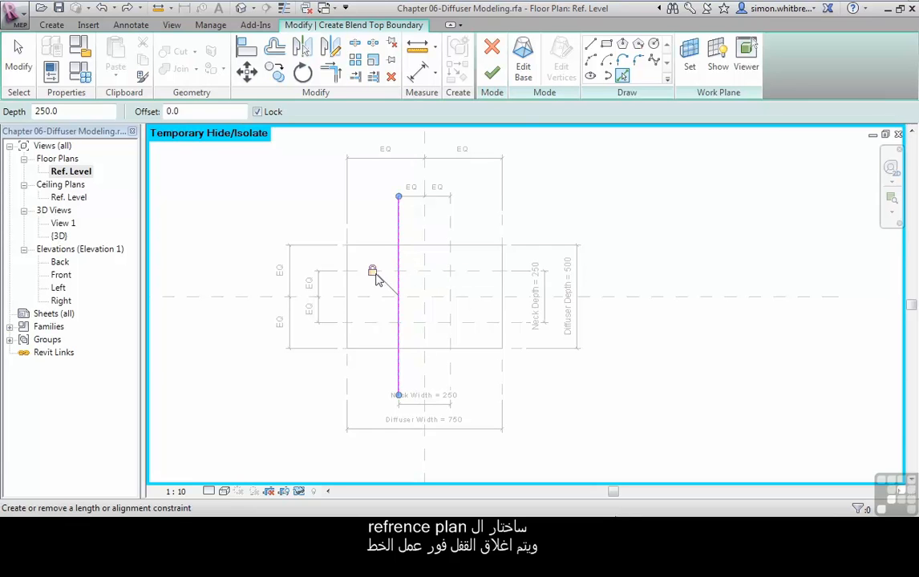
pyautogui.click(468, 274)
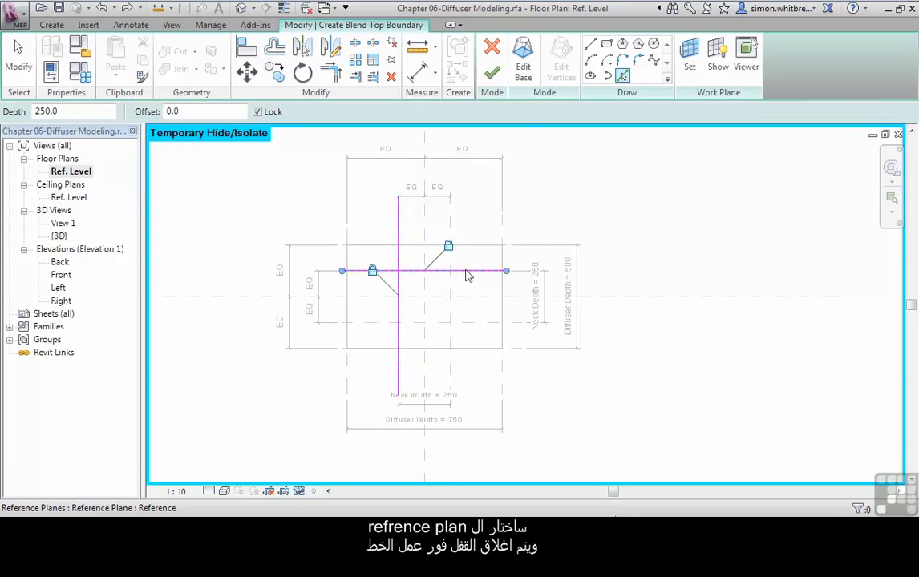
pyautogui.click(452, 314)
pyautogui.click(465, 324)
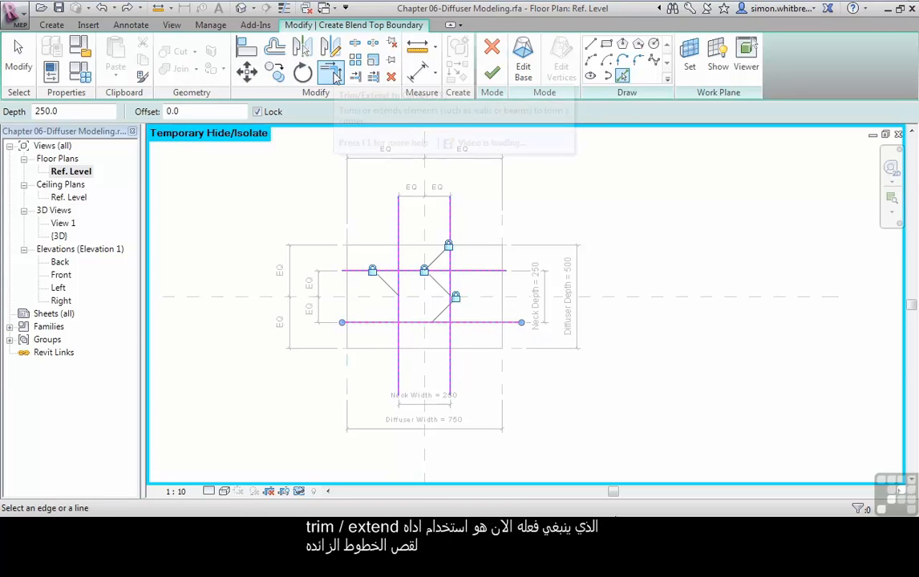
# Trim the four top boundary lines to corners so they form a closed neck rectangle, and finish the blend
pyautogui.click(332, 73)
pyautogui.click(397, 295)
pyautogui.click(408, 274)
pyautogui.click(430, 273)
pyautogui.click(450, 282)
pyautogui.click(450, 310)
pyautogui.click(439, 323)
pyautogui.click(407, 322)
pyautogui.click(398, 314)
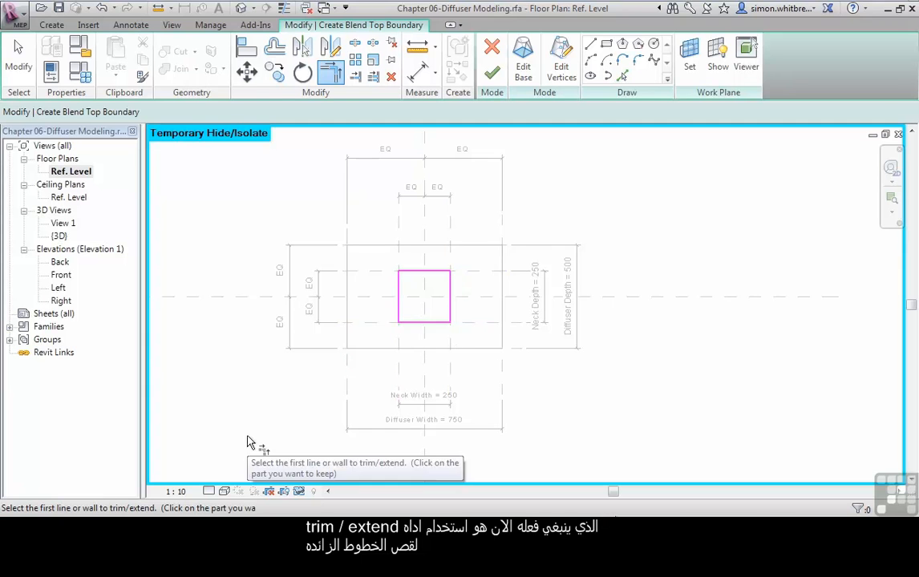
pyautogui.click(491, 75)
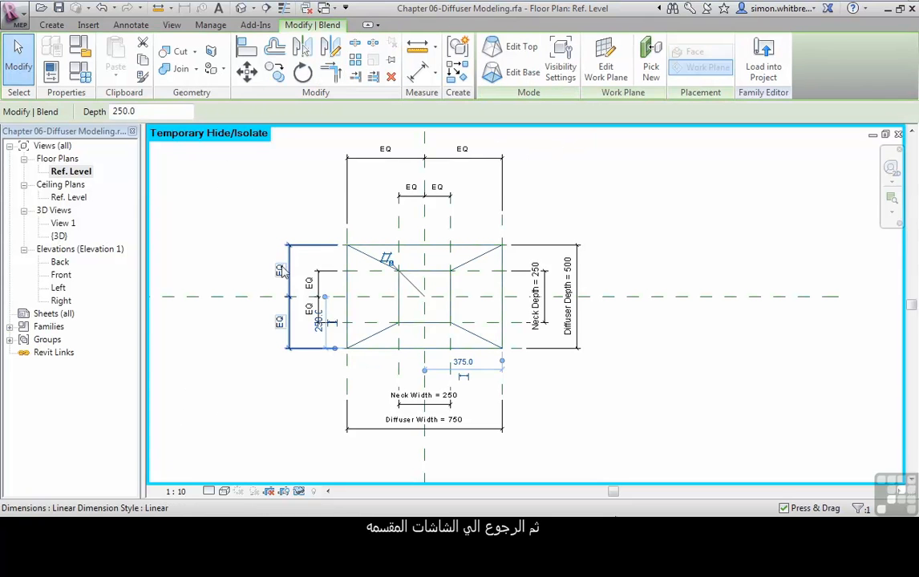
# Tile the open views and frame the blend in the floor plan and 3D views for inspection
pyautogui.press('w')
pyautogui.press('t')
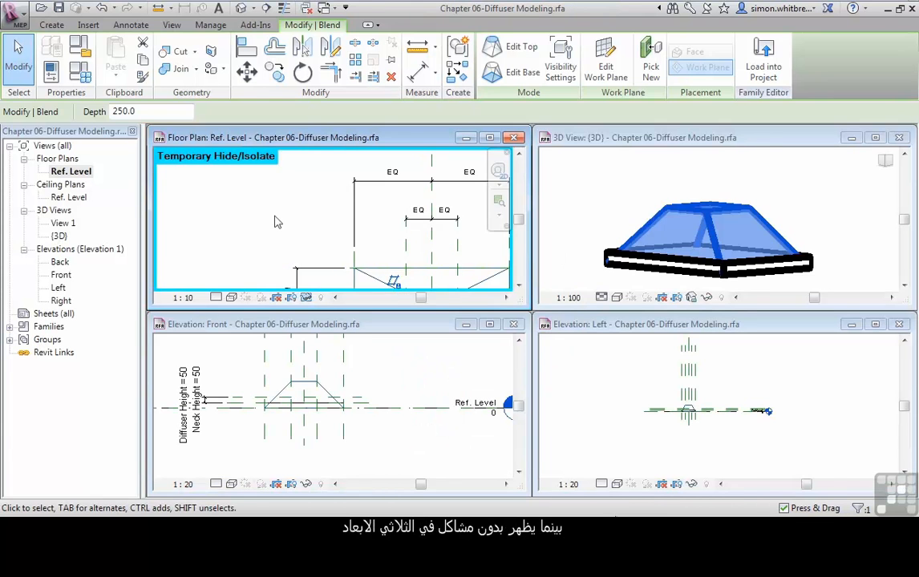
pyautogui.click(252, 214)
pyautogui.scroll(-4, 253, 210)
pyautogui.moveTo(269, 242); pyautogui.dragTo(267, 211, button='middle')
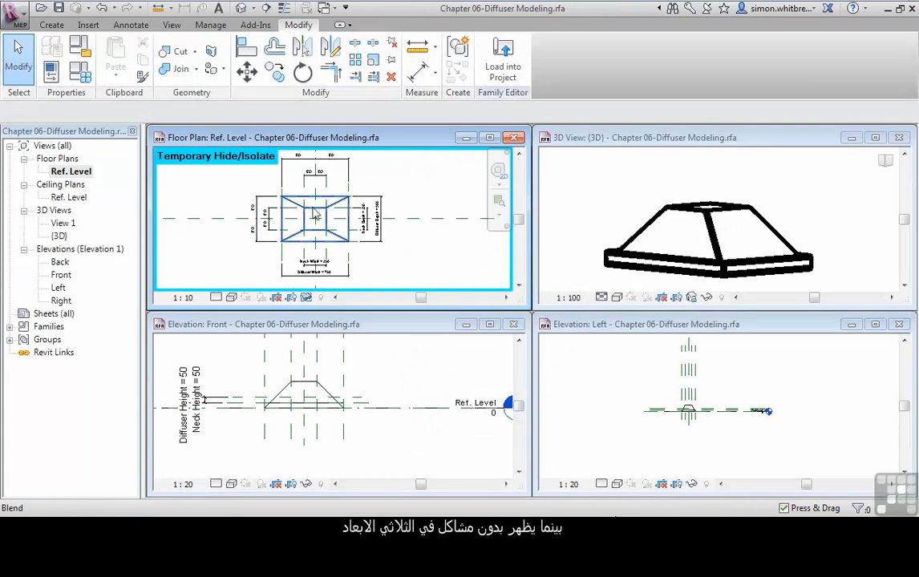
pyautogui.scroll(3, 313, 209)
pyautogui.click(574, 255)
pyautogui.scroll(4, 633, 261)
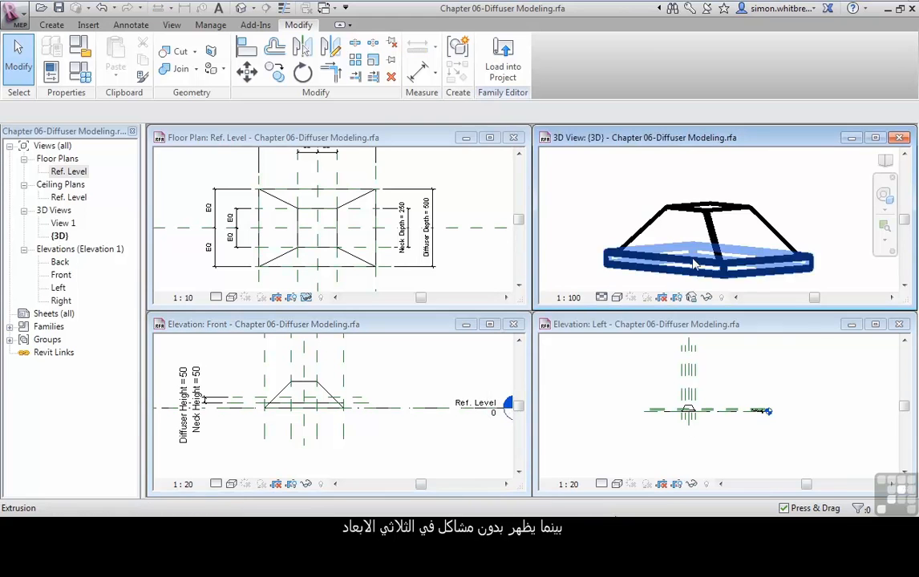
# Temporarily hide the box extrusion in the Front elevation so only the blend and reference planes are shown
pyautogui.scroll(-2, 686, 270)
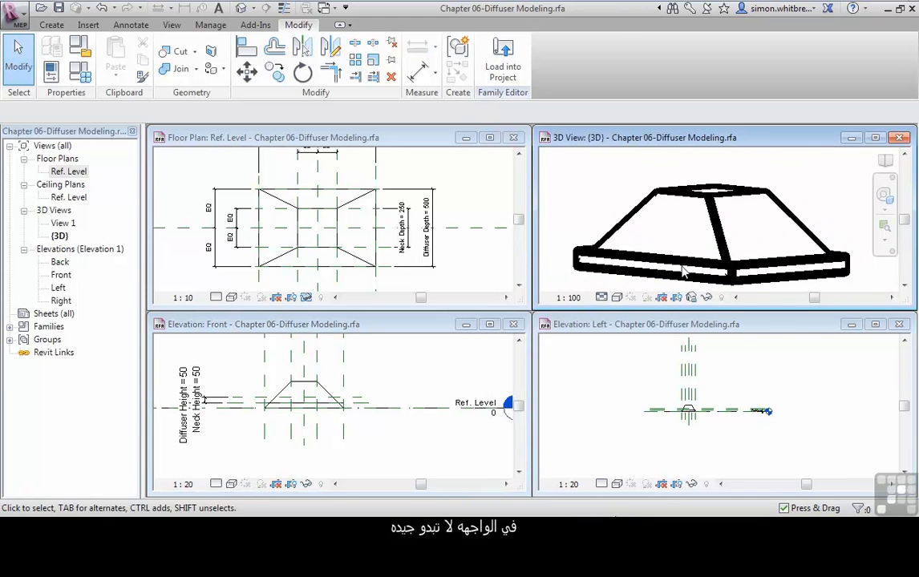
pyautogui.click(235, 367)
pyautogui.scroll(3, 282, 417)
pyautogui.moveTo(259, 363); pyautogui.dragTo(262, 392, button='middle')
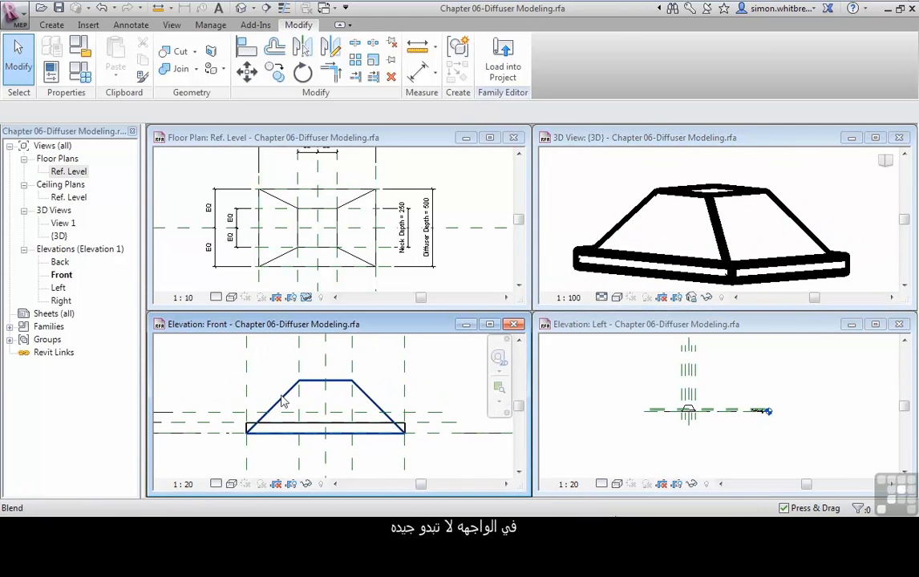
pyautogui.click(282, 402)
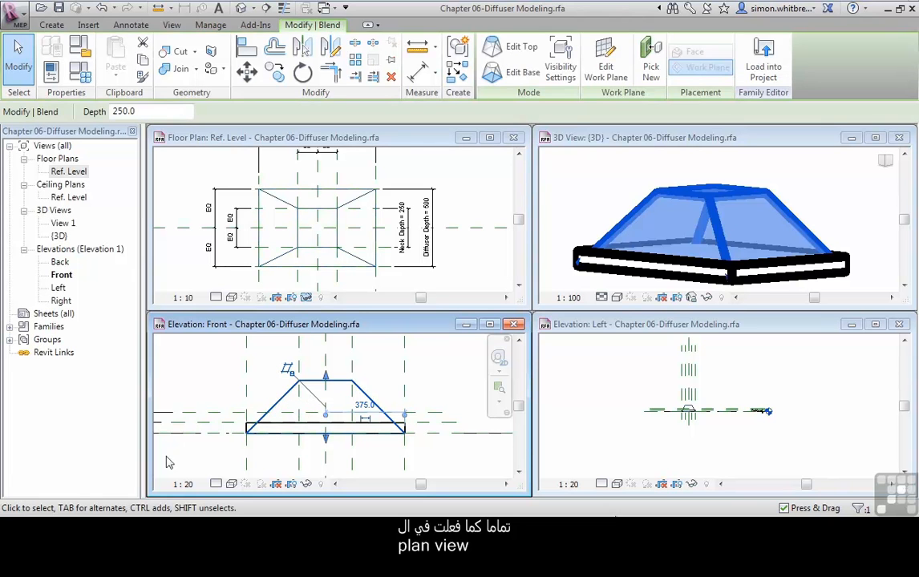
pyautogui.click(221, 458)
pyautogui.click(245, 431)
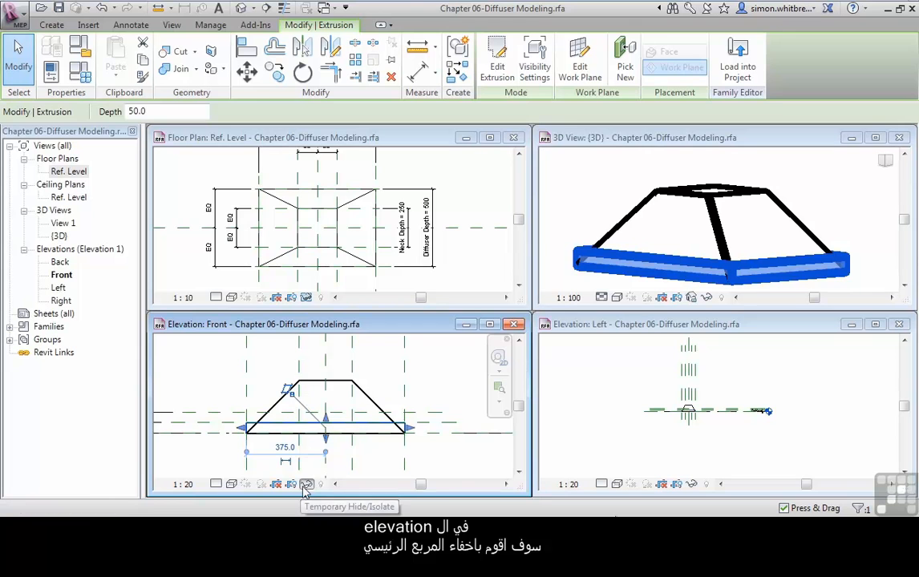
pyautogui.click(305, 484)
pyautogui.click(337, 448)
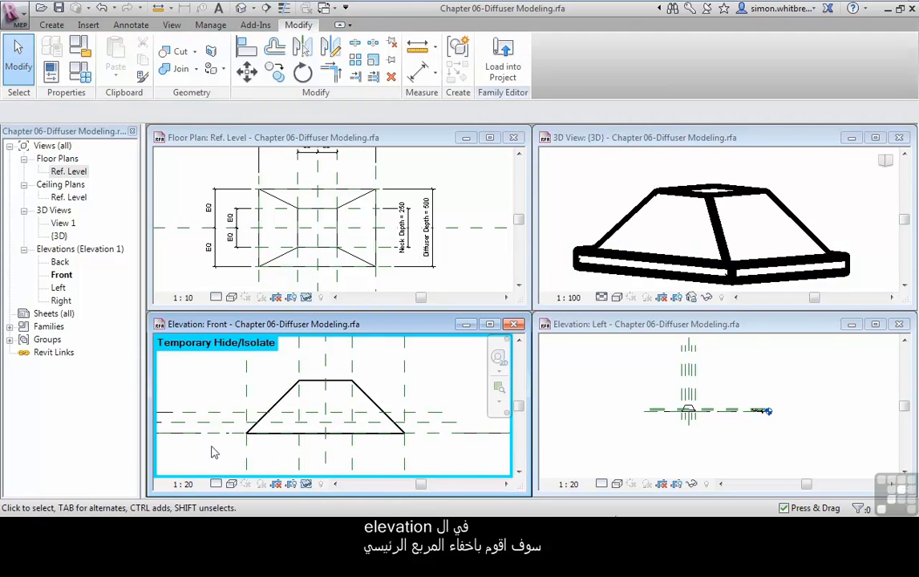
# Align the blend's base edge to the Diffuser Height reference plane in the Front elevation and lock the alignment
pyautogui.click(244, 49)
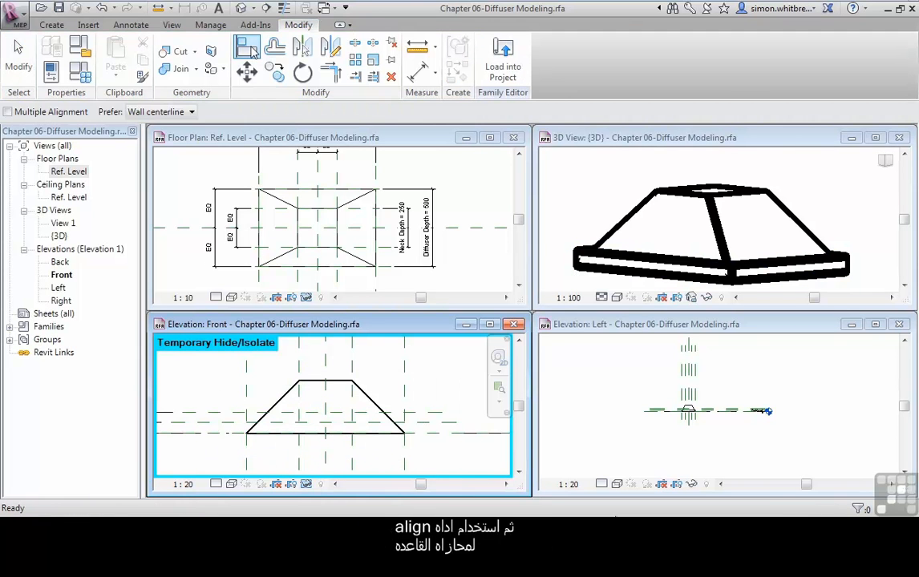
pyautogui.click(216, 425)
pyautogui.click(317, 437)
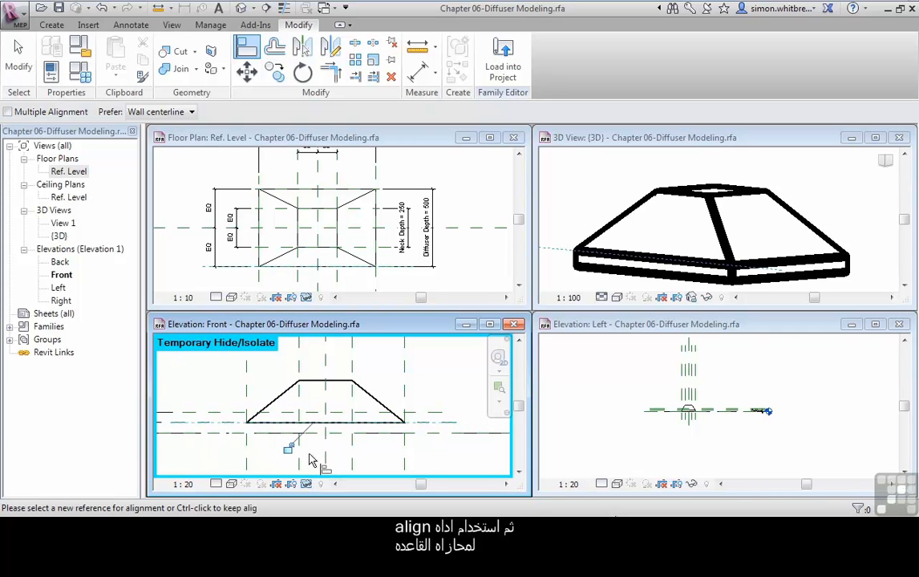
pyautogui.click(287, 449)
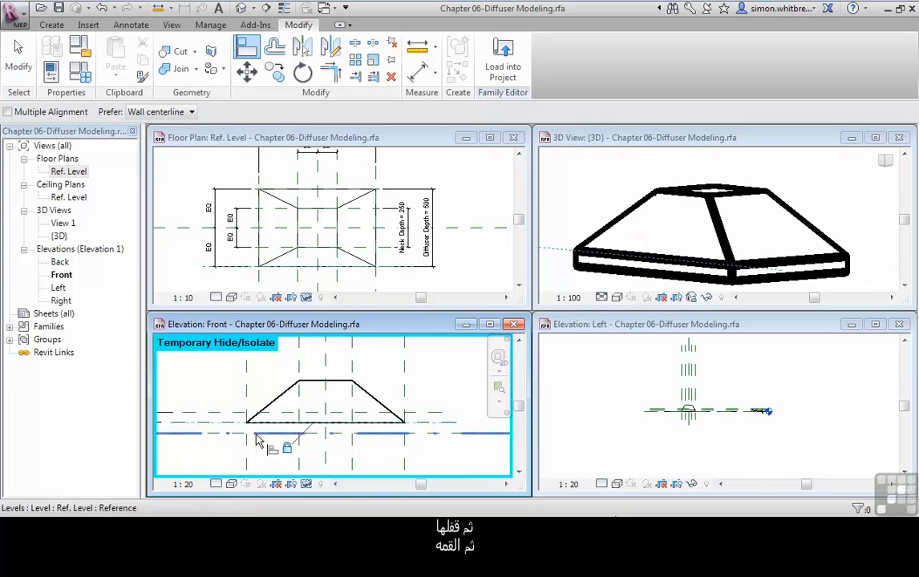
# Align the blend's top edge to the Neck Height reference plane and lock it
pyautogui.click(234, 414)
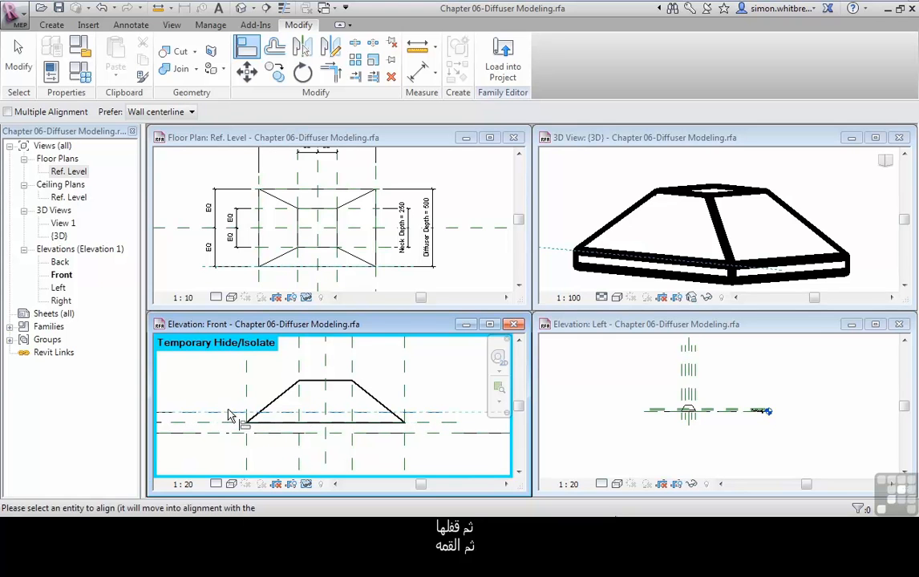
pyautogui.click(315, 385)
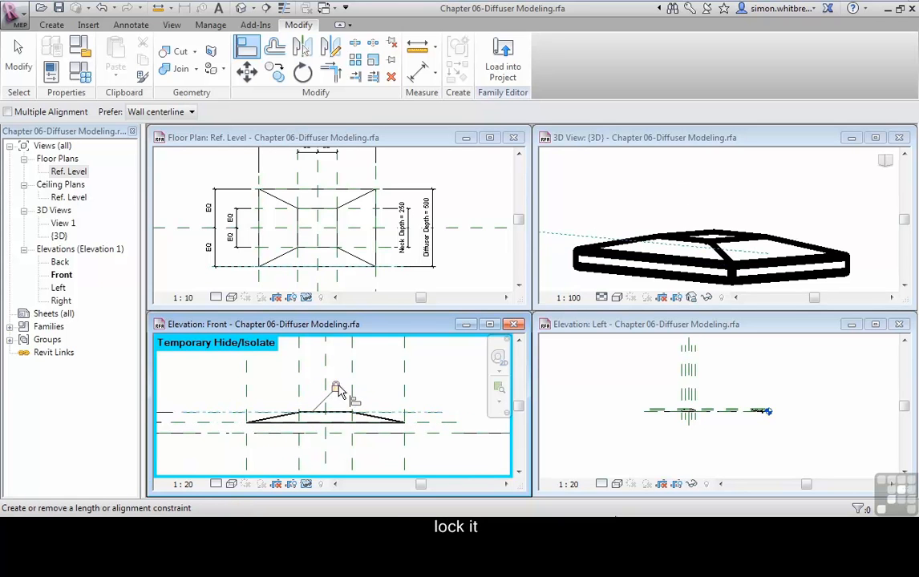
pyautogui.click(336, 388)
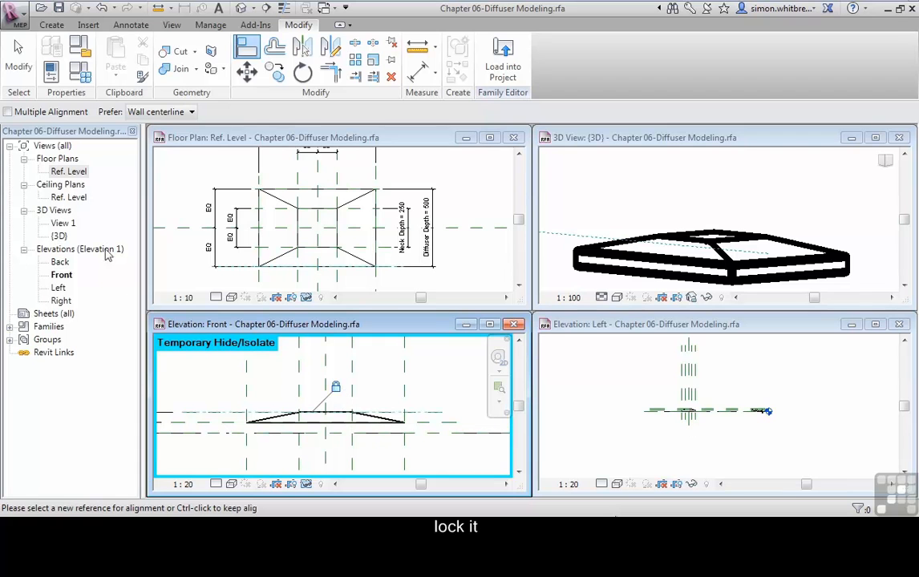
# Flex the family by setting Neck Height to 150 and Diffuser Width to 600 mm, applying each change
pyautogui.click(78, 72)
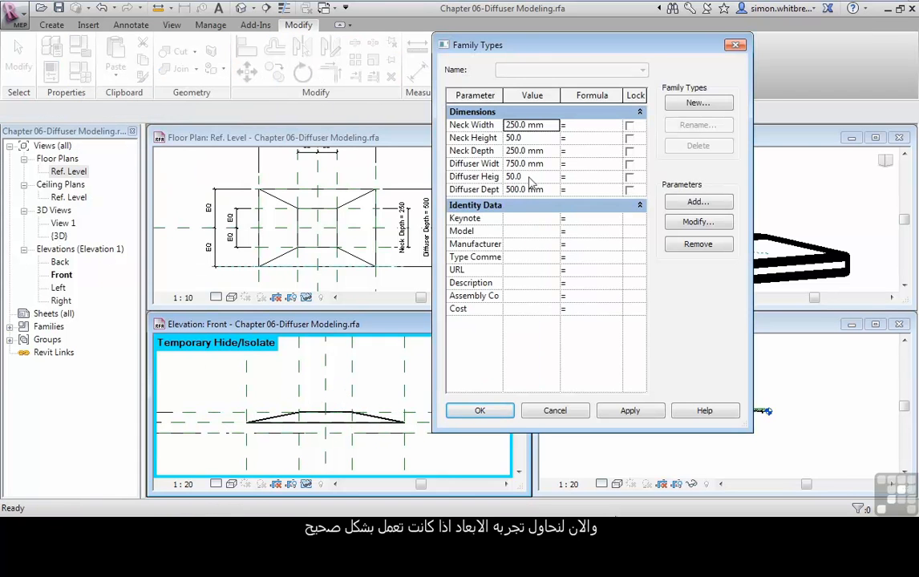
pyautogui.click(529, 138)
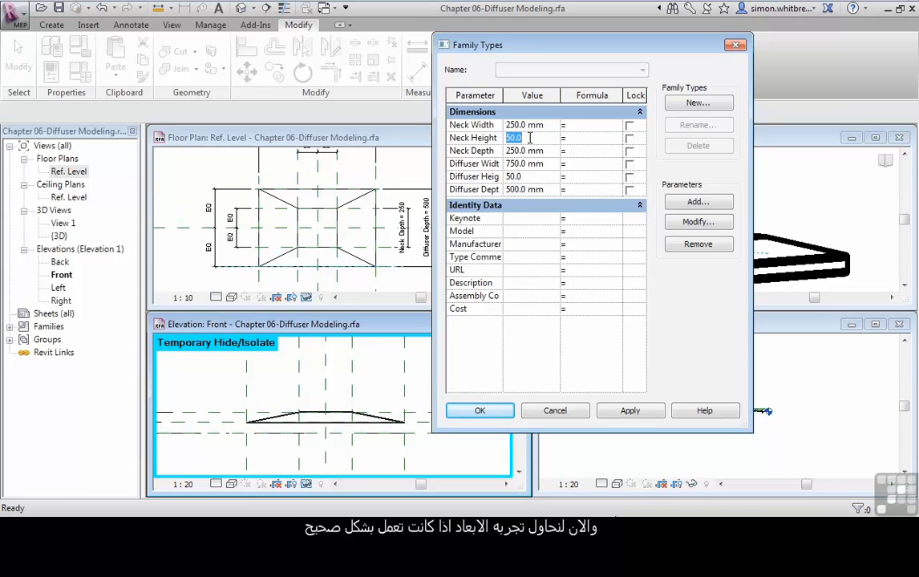
pyautogui.click(649, 412)
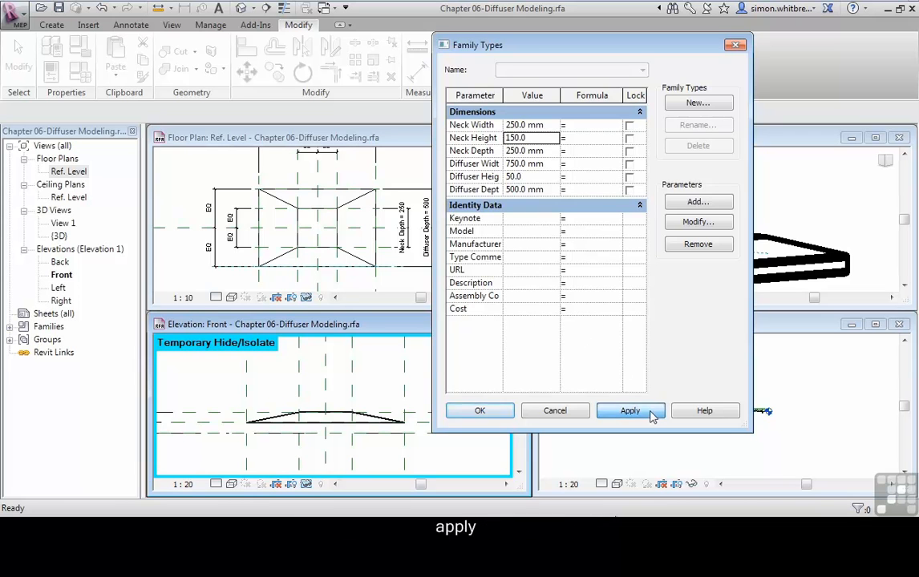
pyautogui.click(550, 164)
pyautogui.write('6')
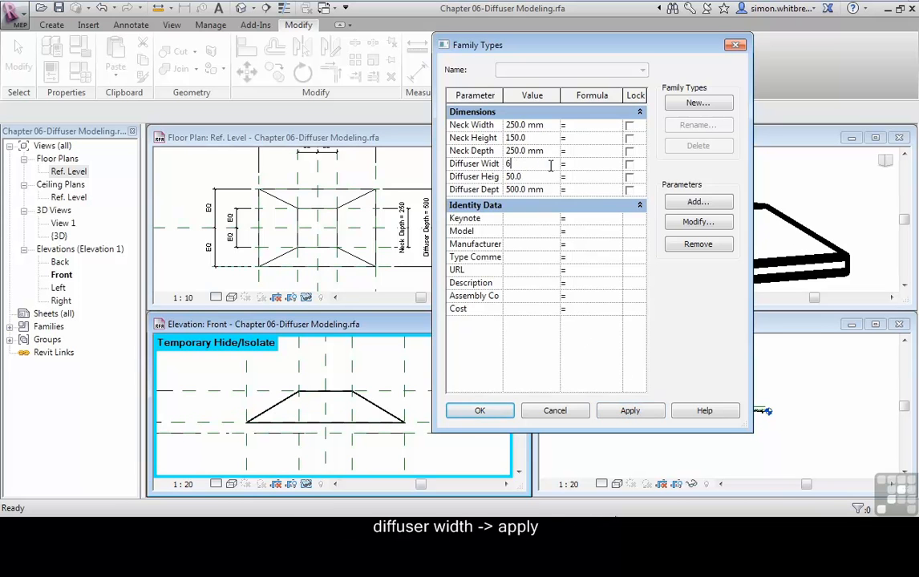
pyautogui.write('00')
pyautogui.click(609, 410)
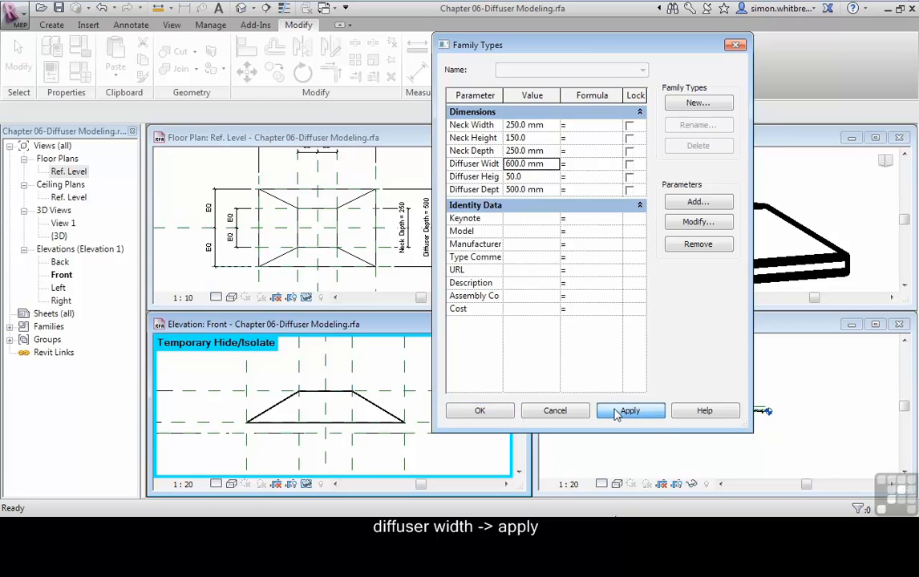
# Set Diffuser Height to 150, apply it to the model and accept the family type values
pyautogui.click(537, 177)
pyautogui.write('1')
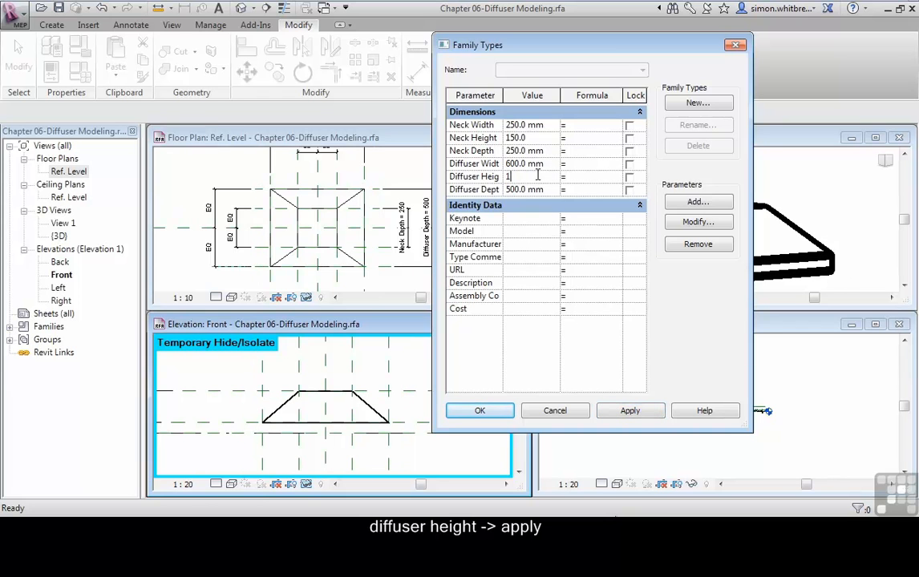
pyautogui.write('50')
pyautogui.click(628, 412)
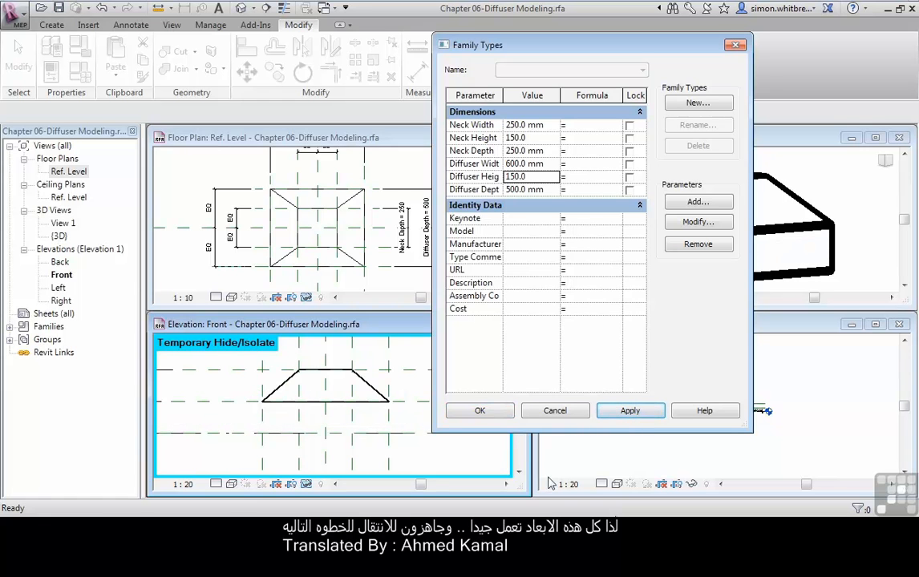
pyautogui.click(489, 414)
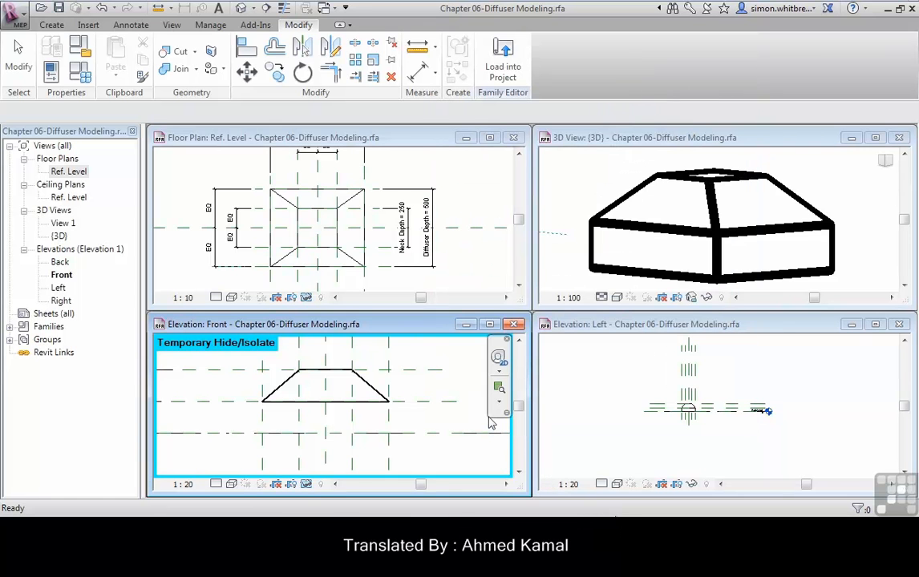